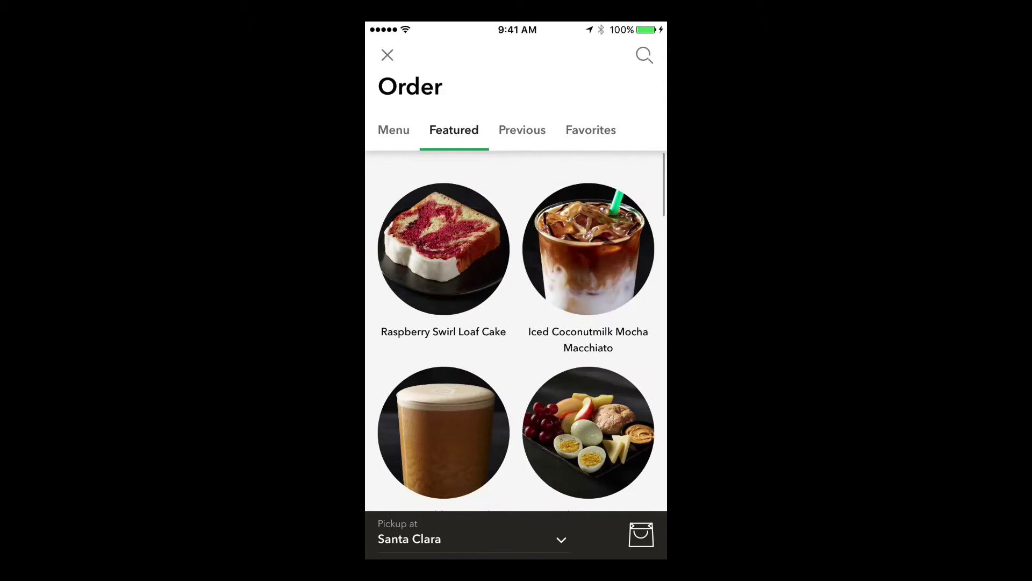
# Step: Scroll the Featured grid down to Nitro Cold Brew with Sweet Cream and Eggs & Cheese Protein Box, then back up
pyautogui.scroll(-5, 516, 323)
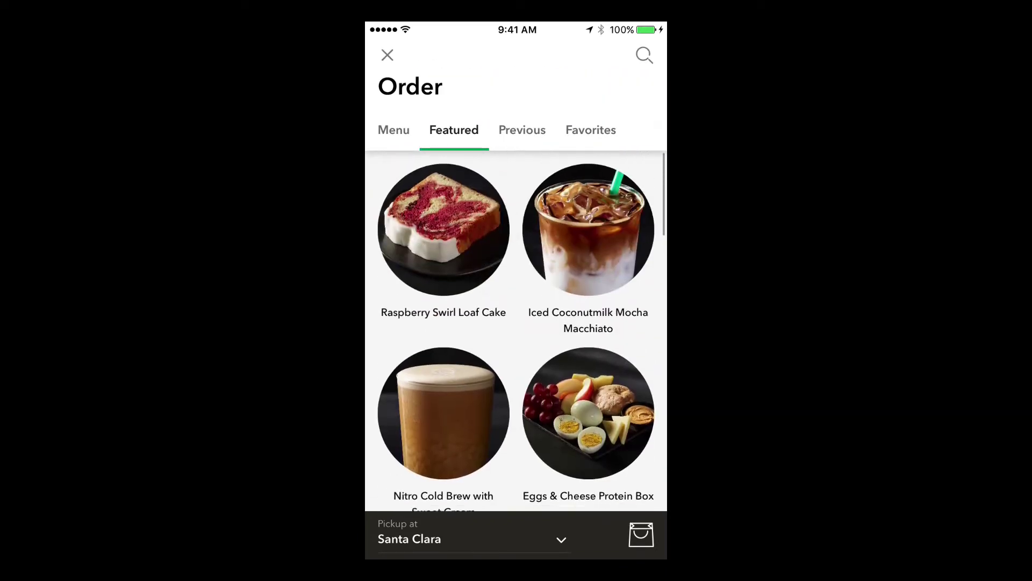
pyautogui.scroll(5, 516, 322)
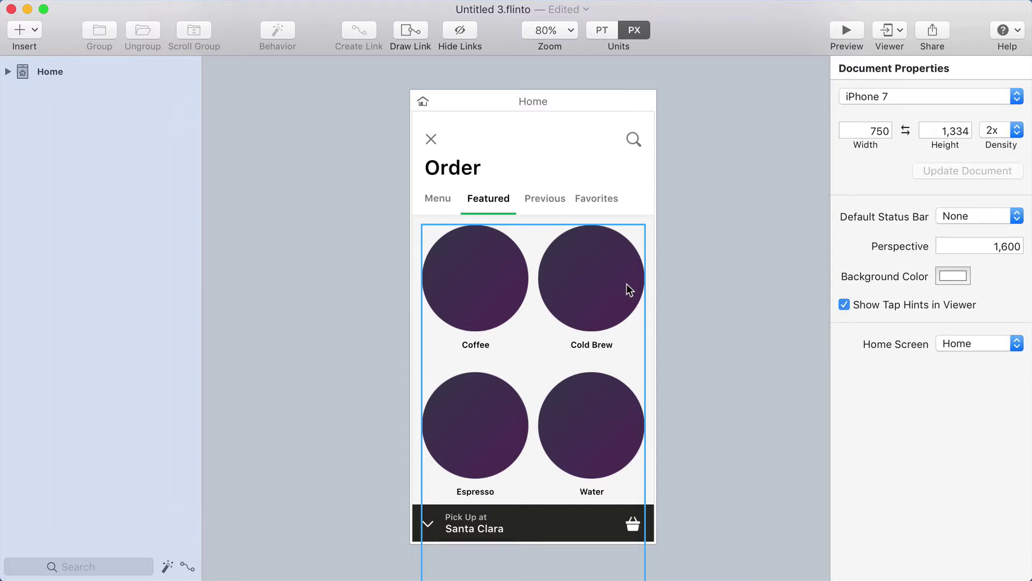
# Step: Set the Scroll Content group to scroll vertically with its overflow clipped
pyautogui.click(594, 157)
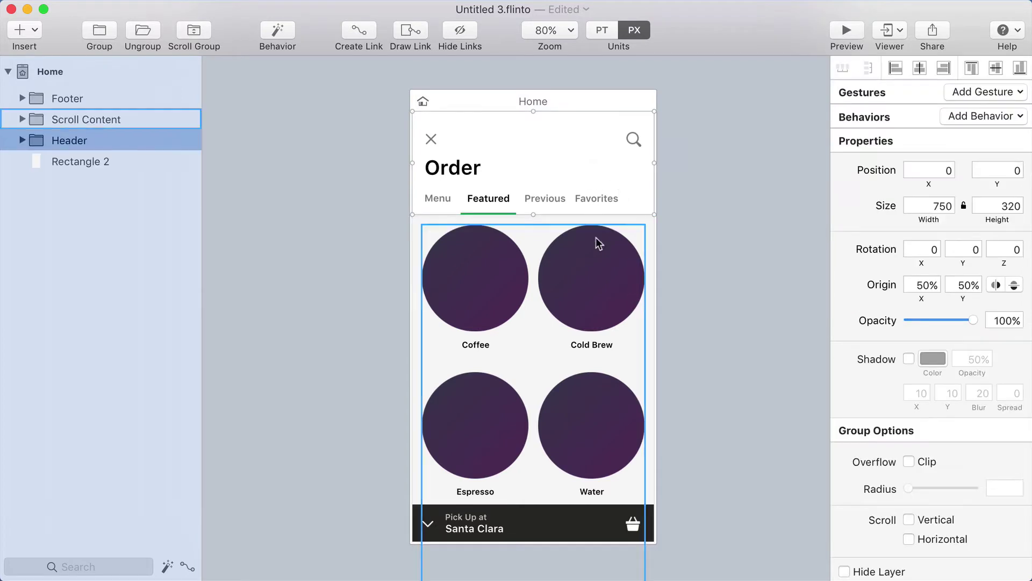
pyautogui.click(594, 242)
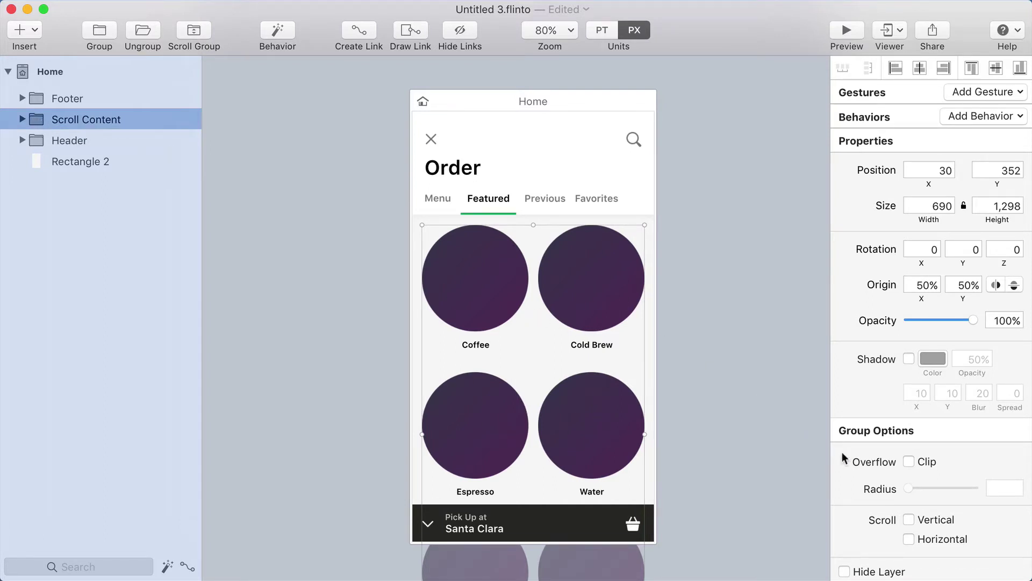
pyautogui.scroll(-3, 860, 463)
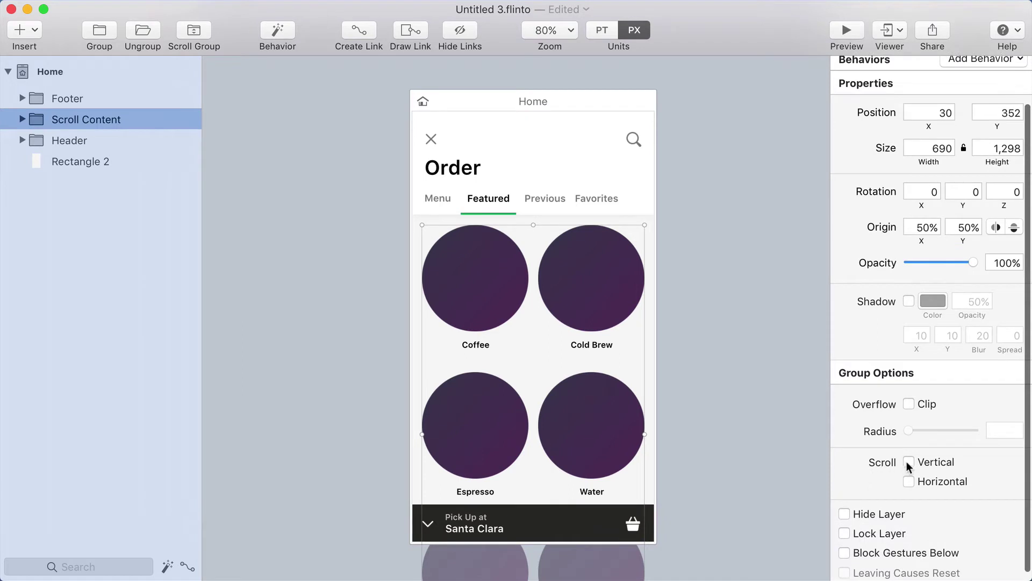
pyautogui.click(909, 461)
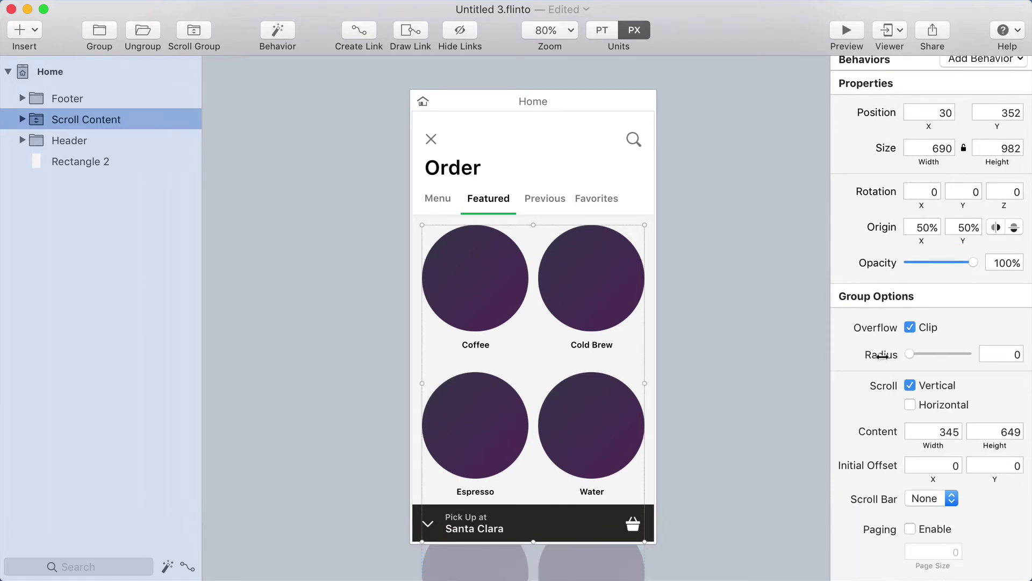
# Step: Preview the prototype and drag the item grid to test the scrolling
pyautogui.click(847, 31)
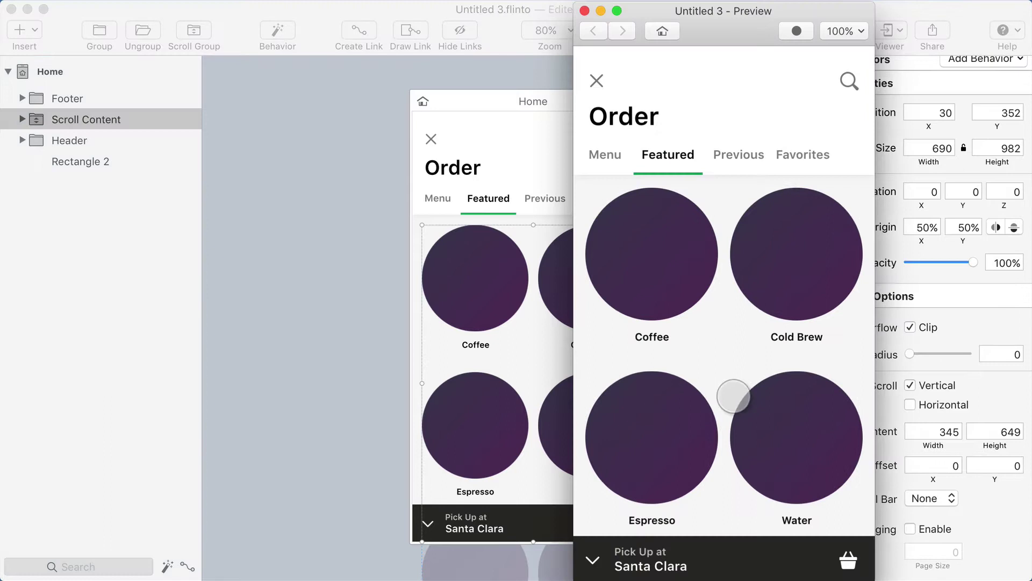
pyautogui.moveTo(733, 396); pyautogui.dragTo(742, 143)
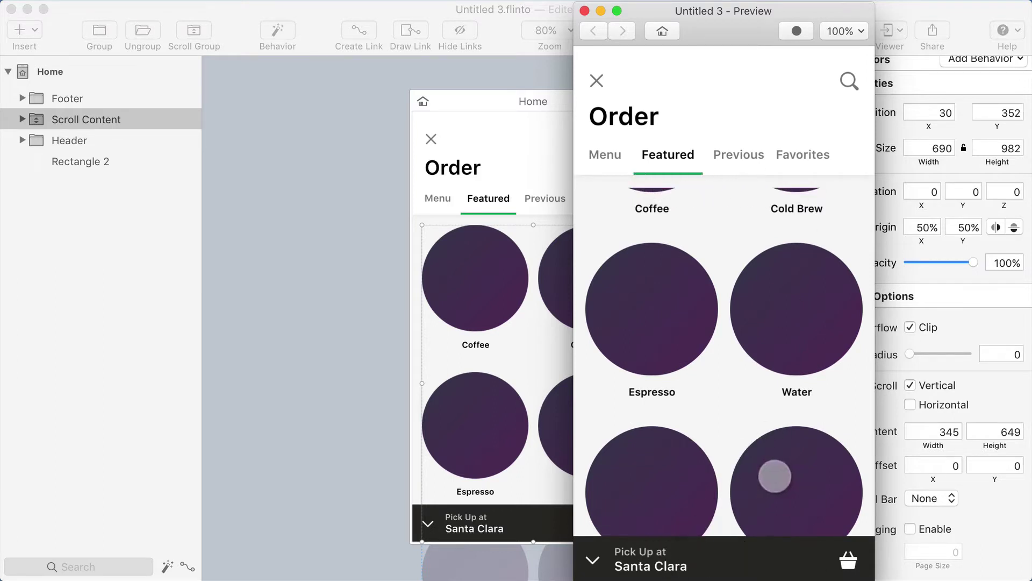
pyautogui.moveTo(772, 477); pyautogui.dragTo(777, 435)
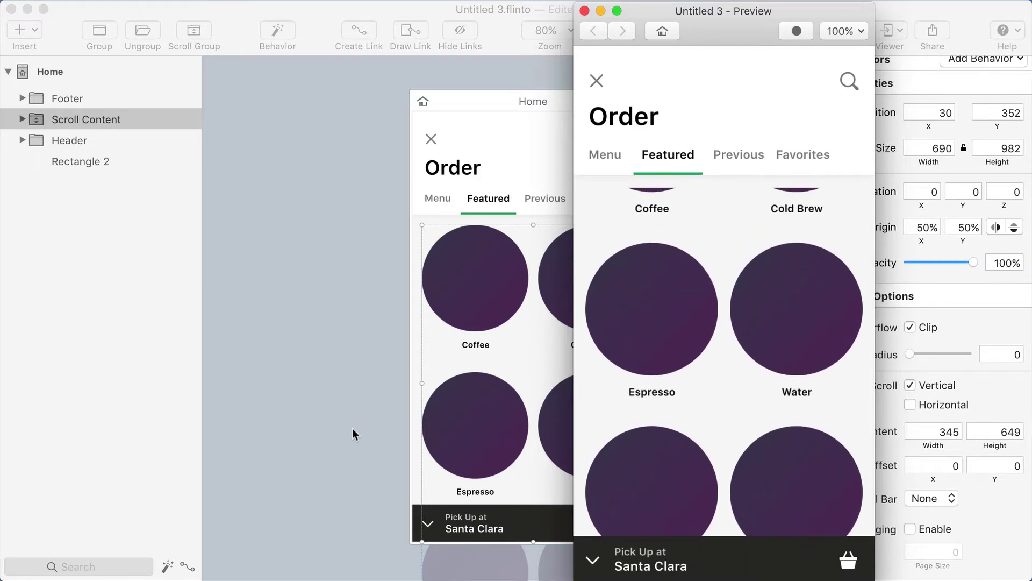
# Step: Resize Scroll Content so its top meets the header and its bottom meets the footer
pyautogui.click(464, 411)
pyautogui.moveTo(534, 224); pyautogui.dragTo(543, 215)
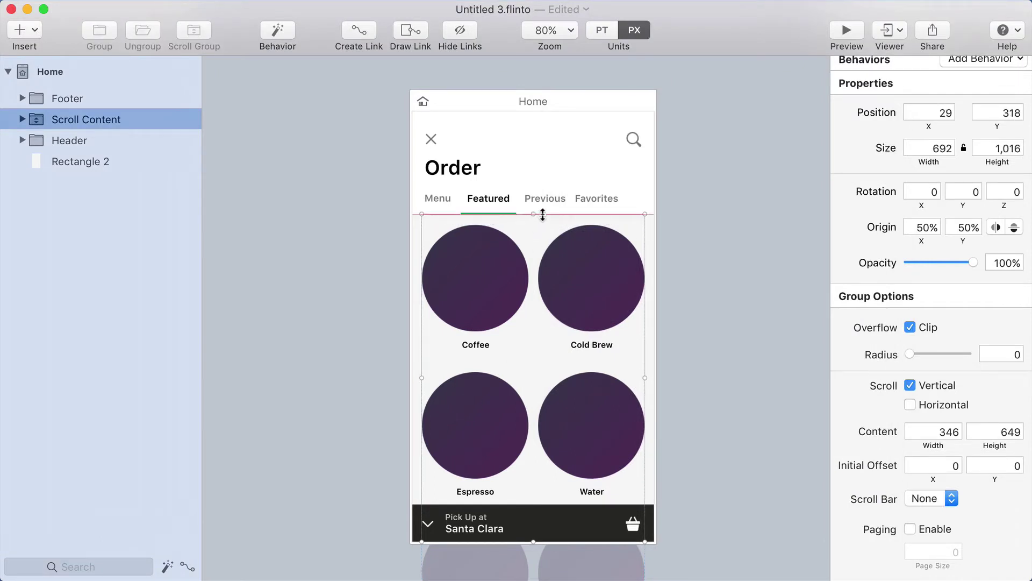
pyautogui.scroll(-3, 560, 329)
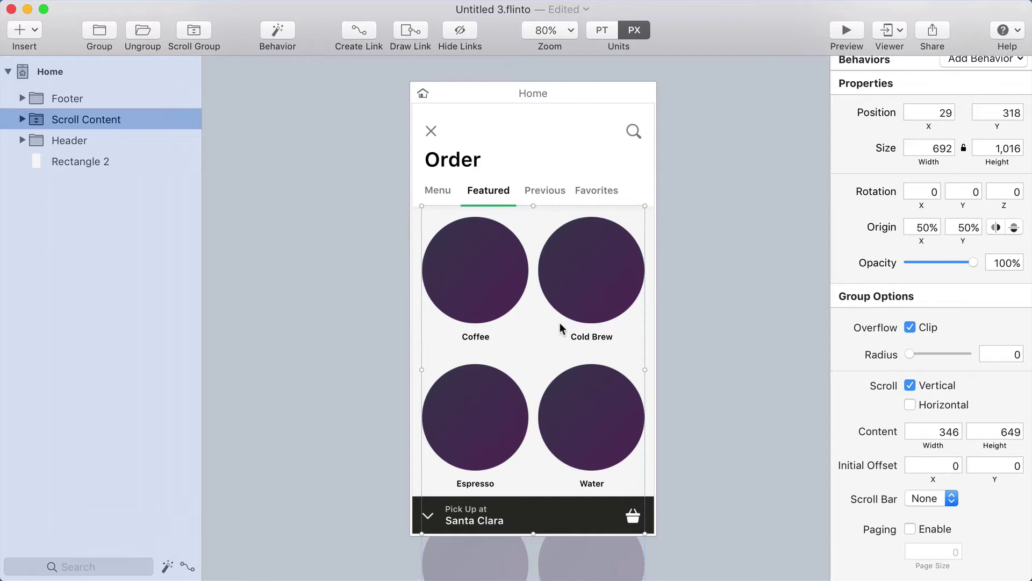
pyautogui.moveTo(535, 468)
pyautogui.mouseDown()
pyautogui.moveTo(536, 424)
pyautogui.moveTo(533, 458)
pyautogui.mouseUp()
pyautogui.scroll(-5, 536, 425)
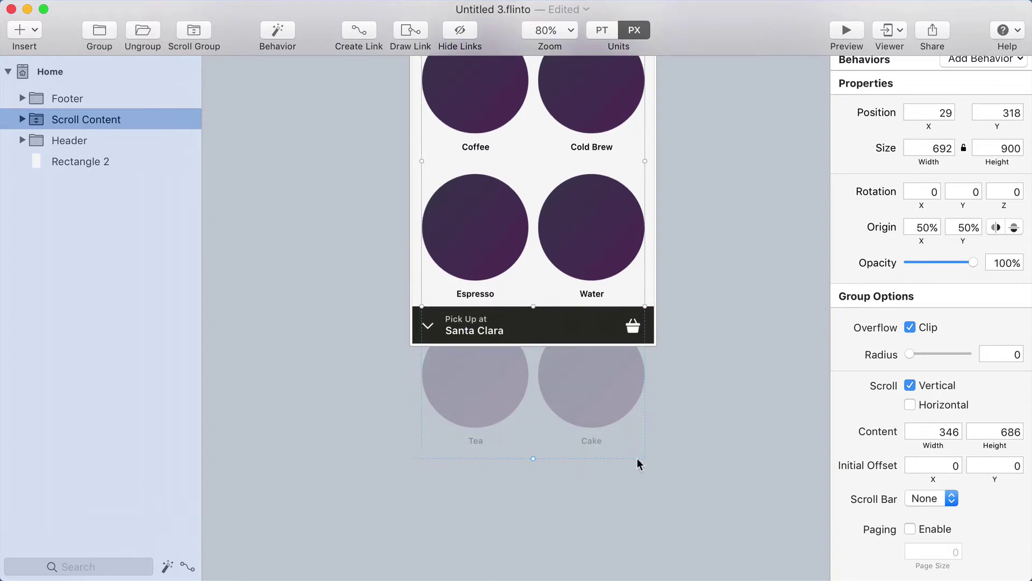
pyautogui.moveTo(530, 458); pyautogui.dragTo(533, 462)
# Step: Preview again and drag the grid to check the fitted scrolling area
pyautogui.click(847, 32)
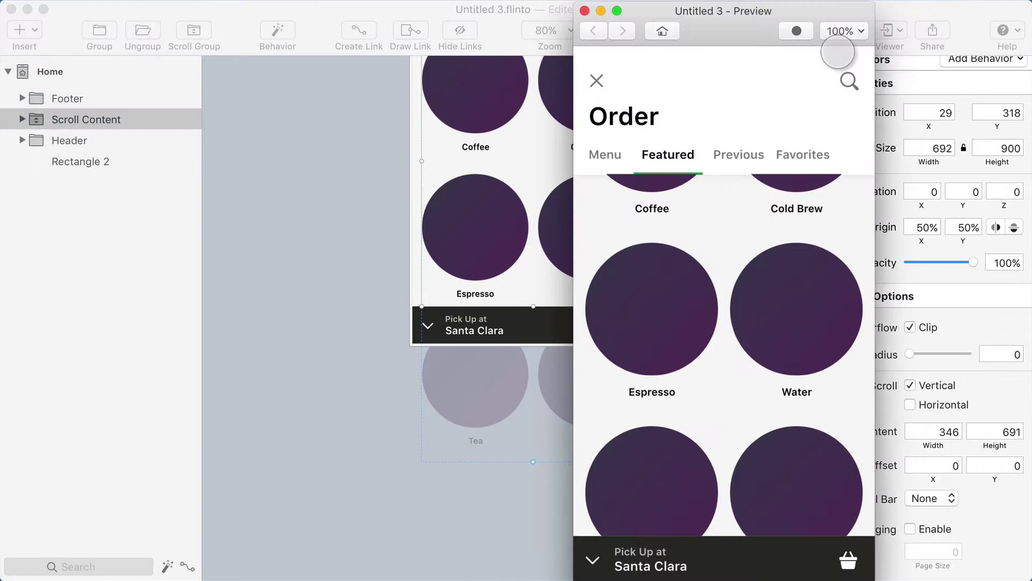
pyautogui.moveTo(730, 563); pyautogui.dragTo(771, 175)
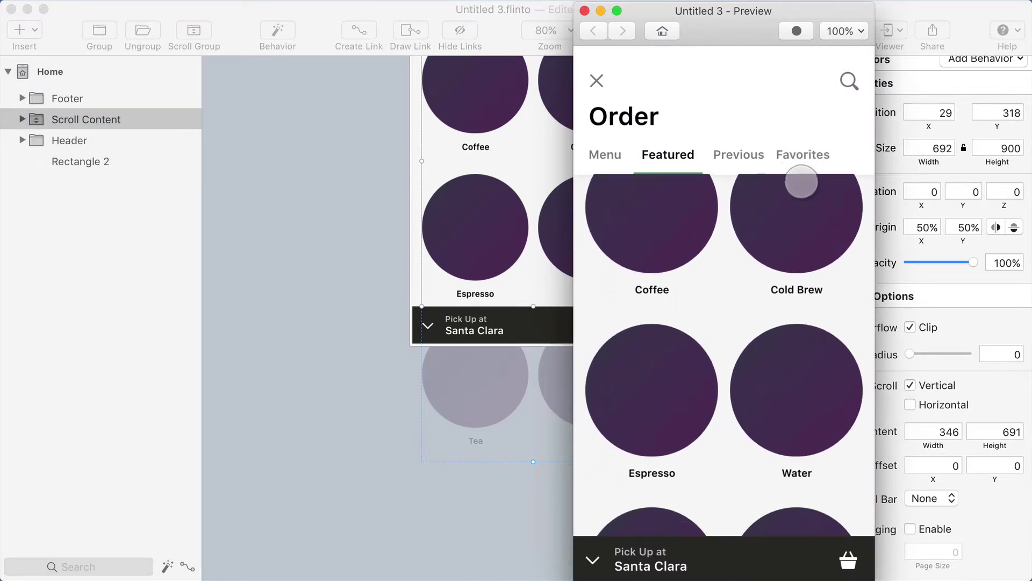
pyautogui.moveTo(747, 434); pyautogui.dragTo(759, 280)
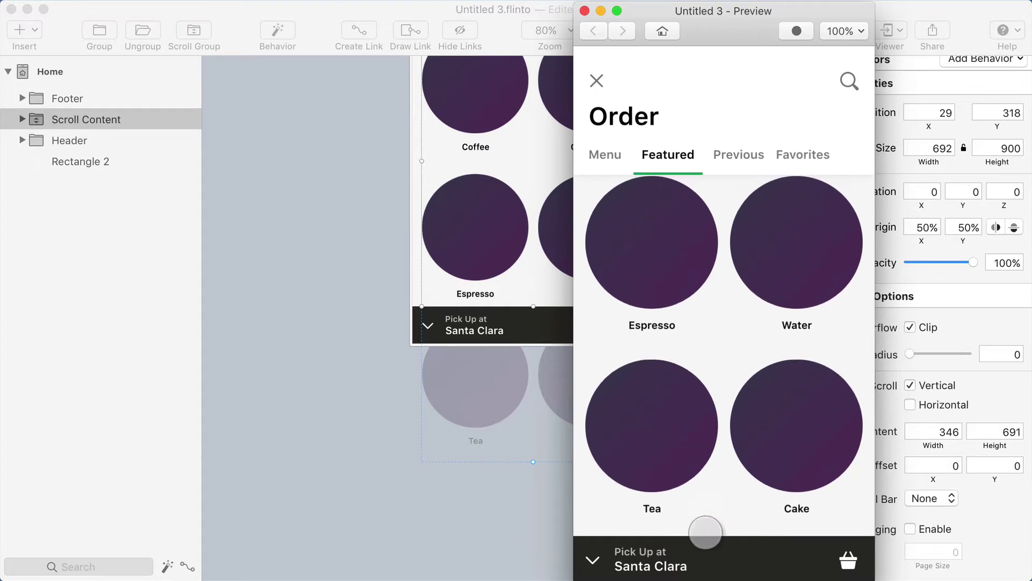
pyautogui.moveTo(707, 530); pyautogui.dragTo(716, 415)
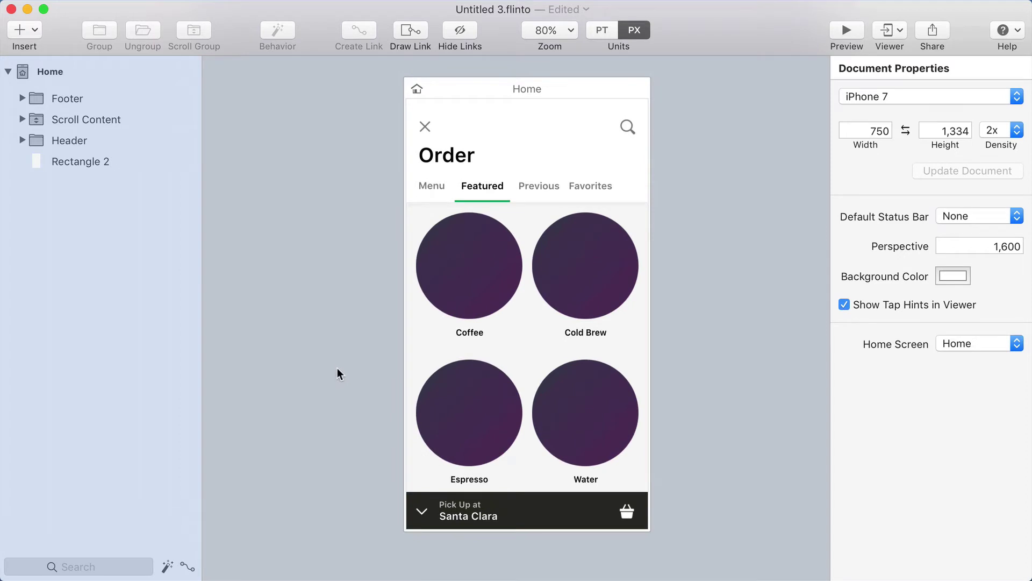
# Step: Select the Footer, Scroll Content and Header groups together in the Layers list
pyautogui.click(423, 152)
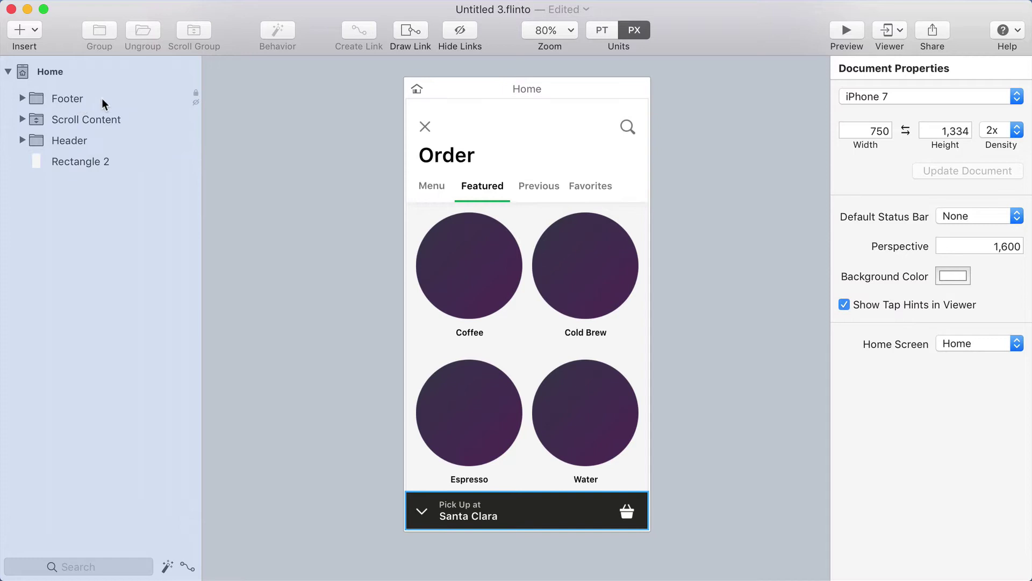
pyautogui.click(88, 101)
pyautogui.keyDown('shift'); pyautogui.click(77, 141); pyautogui.keyUp('shift')
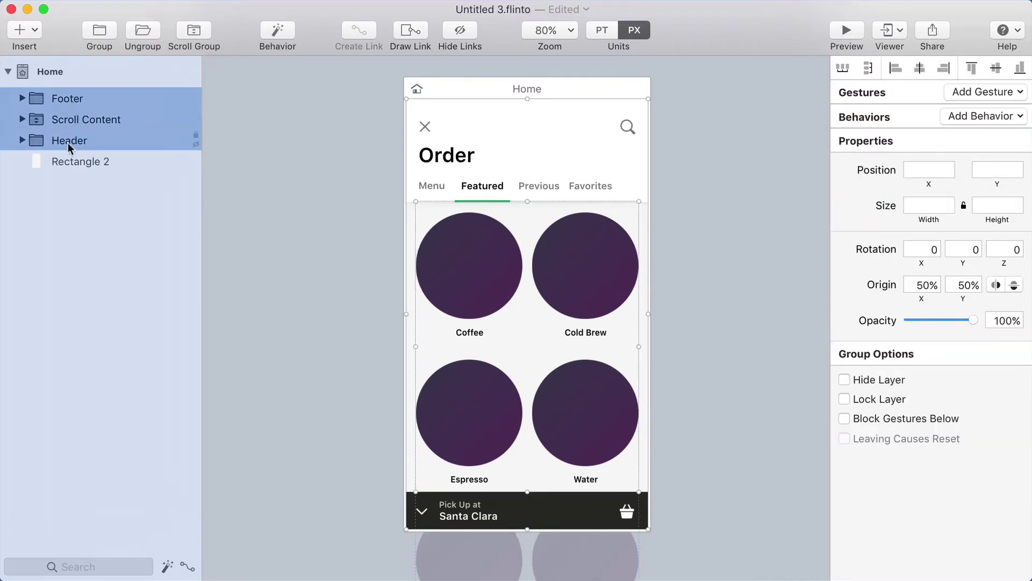
# Step: Create a behavior for the groups and add a second state named 'Collapsed'
pyautogui.click(279, 36)
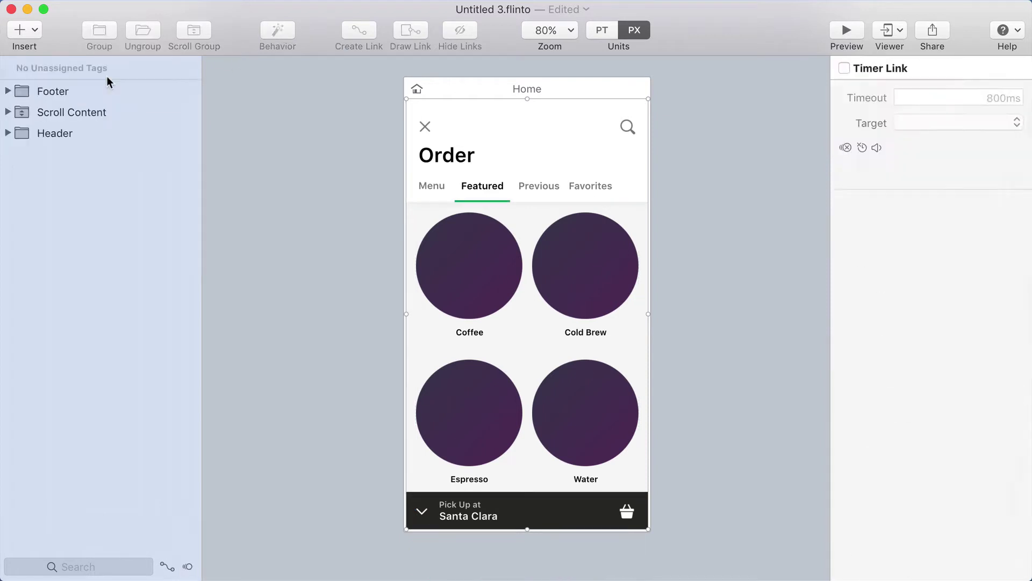
pyautogui.press('super+b')
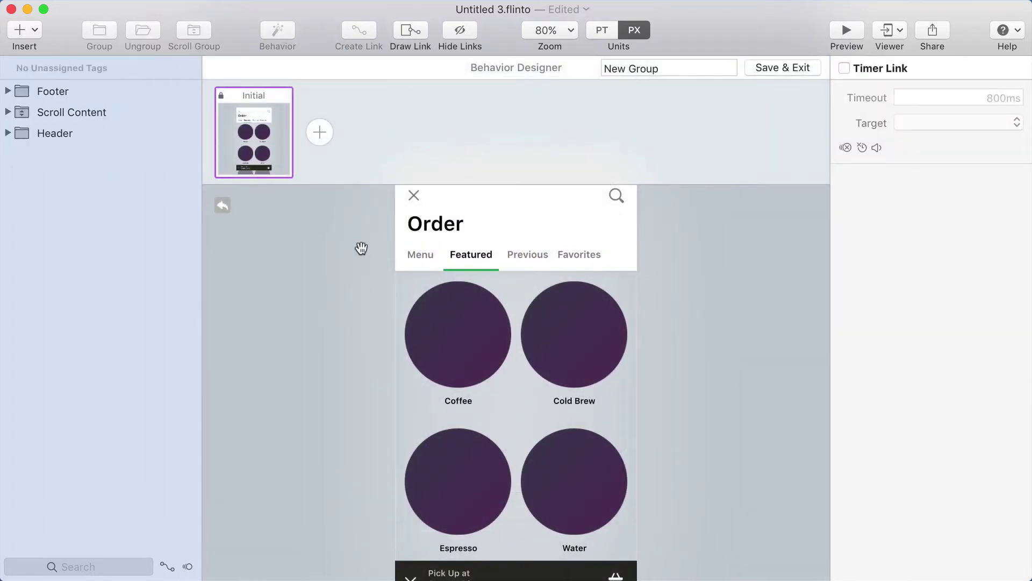
pyautogui.scroll(-2, 472, 348)
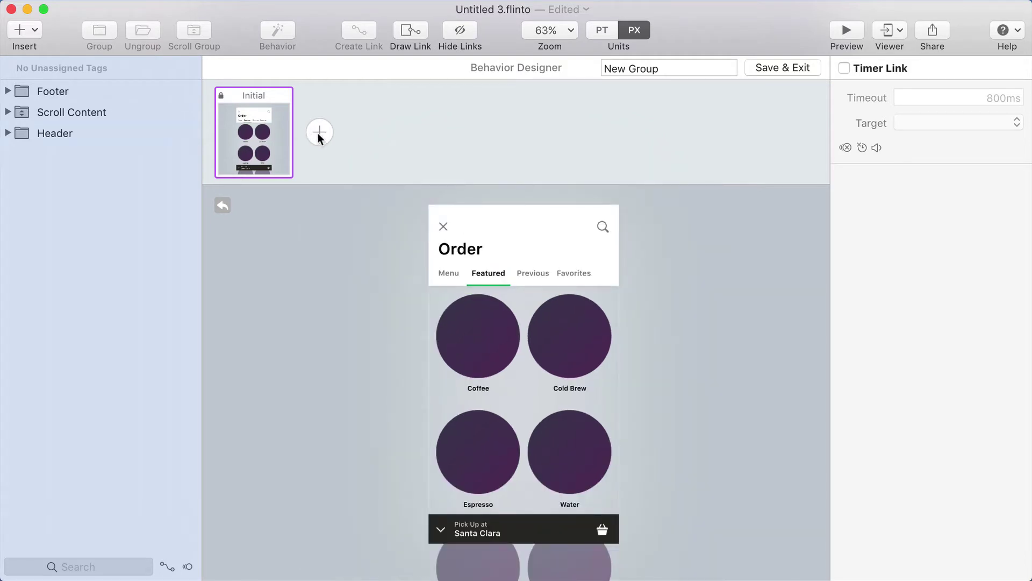
pyautogui.click(318, 134)
pyautogui.doubleClick(344, 95)
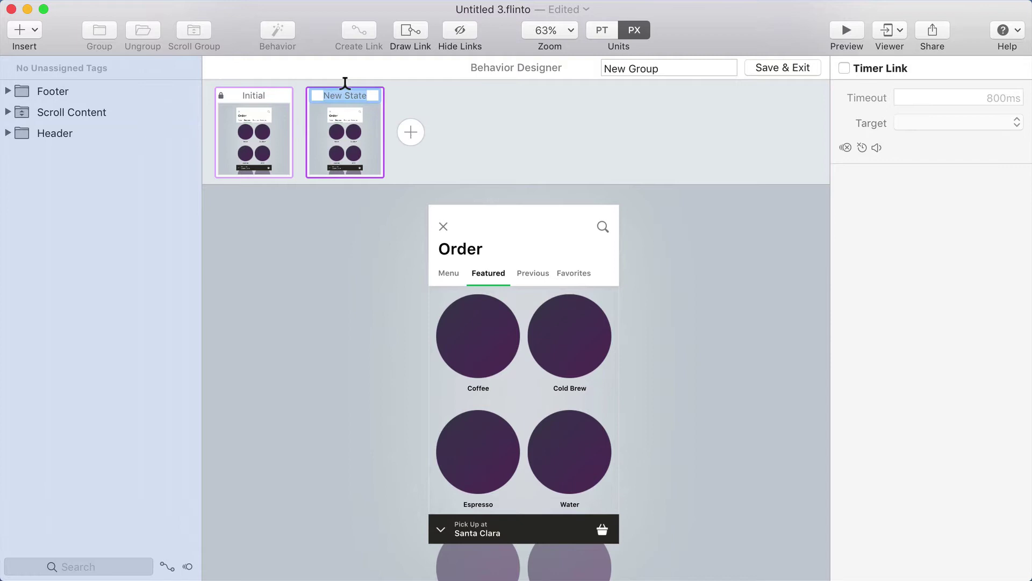
pyautogui.write('Collapsed')
# Step: In Collapsed, fade the close and search icons to 0% and raise and fade out the Order title
pyautogui.click(443, 226)
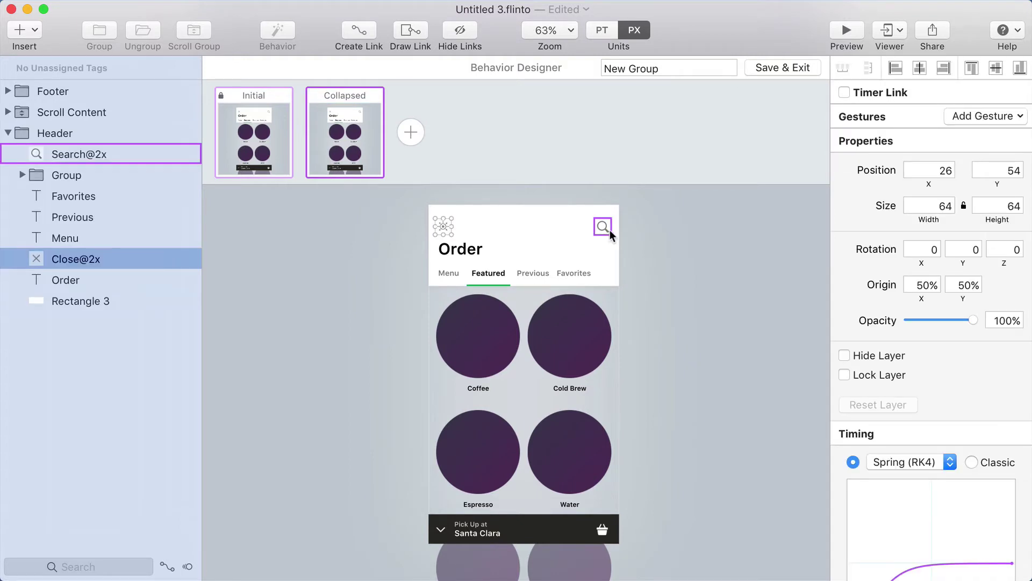
pyautogui.keyDown('shift'); pyautogui.click(605, 227); pyautogui.keyUp('shift')
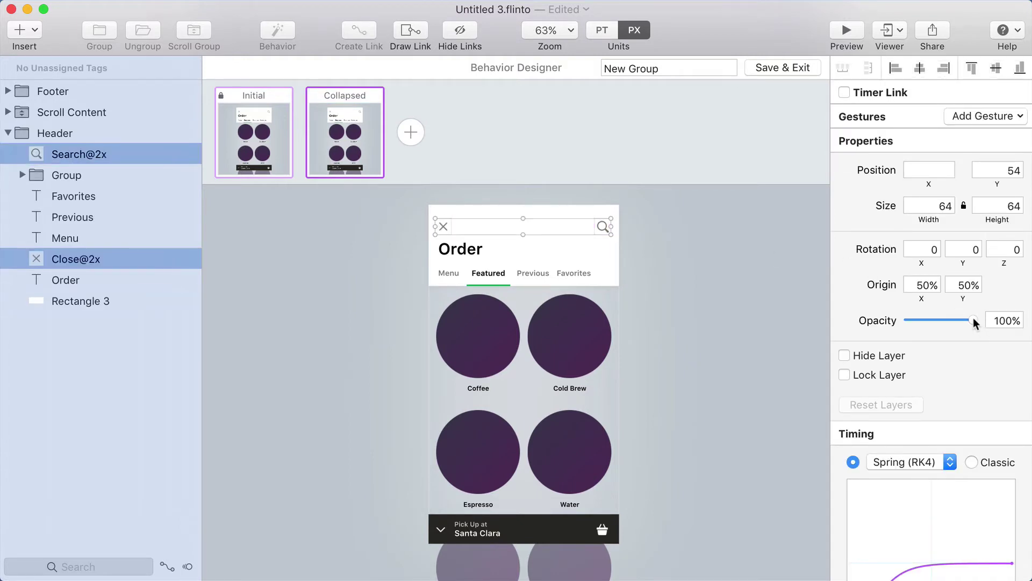
pyautogui.moveTo(973, 321); pyautogui.dragTo(904, 321)
pyautogui.click(463, 247)
pyautogui.click(460, 250)
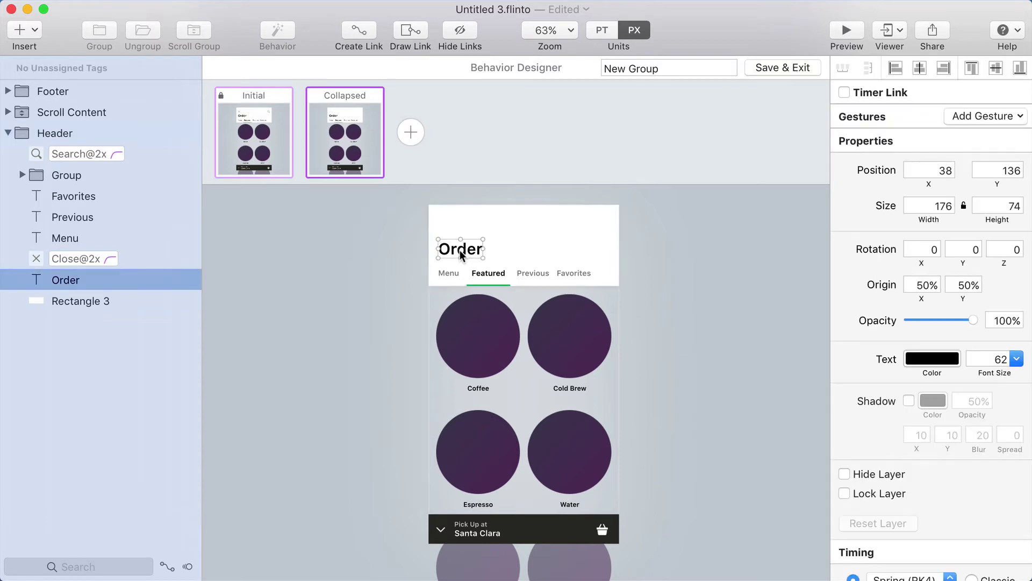
pyautogui.moveTo(459, 250); pyautogui.dragTo(460, 227)
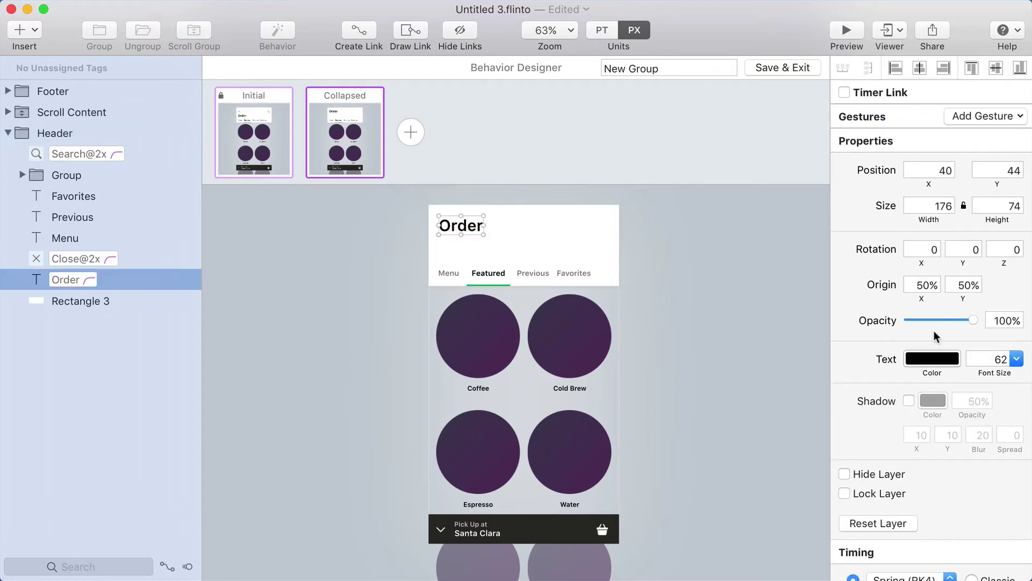
pyautogui.moveTo(972, 321); pyautogui.dragTo(904, 321)
# Step: Move the Menu, Featured, Previous and Favorites tabs up and shorten Rectangle 3 to 160 px
pyautogui.click(448, 273)
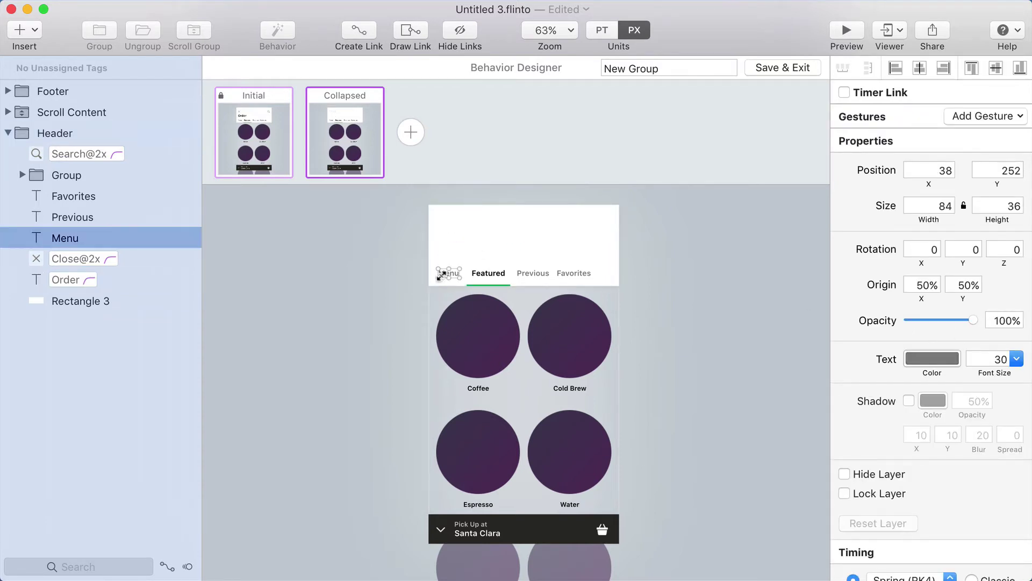
pyautogui.keyDown('shift'); pyautogui.click(478, 273); pyautogui.keyUp('shift')
pyautogui.keyDown('shift'); pyautogui.click(529, 273); pyautogui.keyUp('shift')
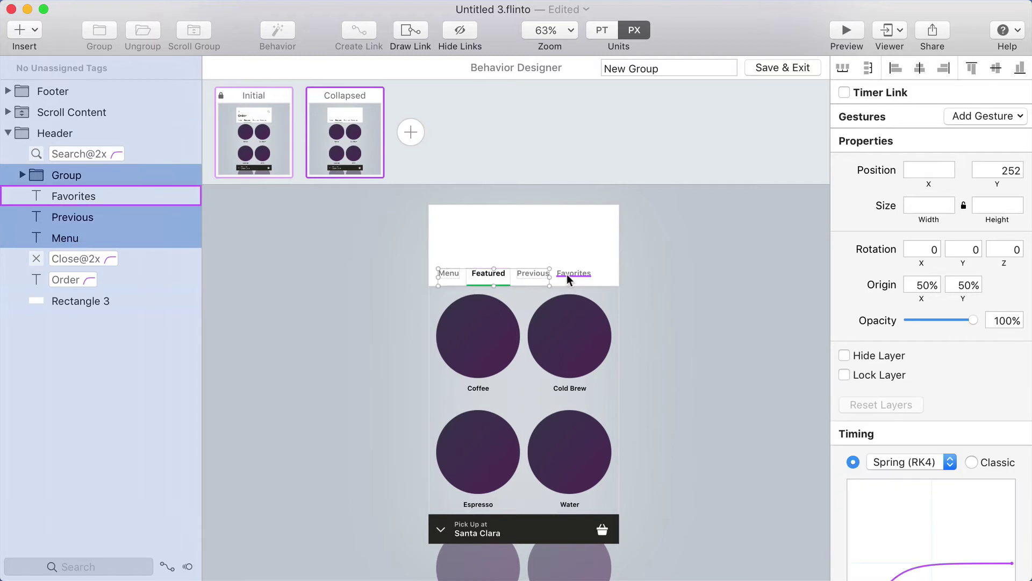
pyautogui.keyDown('shift'); pyautogui.click(567, 274); pyautogui.keyUp('shift')
pyautogui.moveTo(568, 272); pyautogui.dragTo(562, 233)
pyautogui.click(680, 258)
pyautogui.click(523, 265)
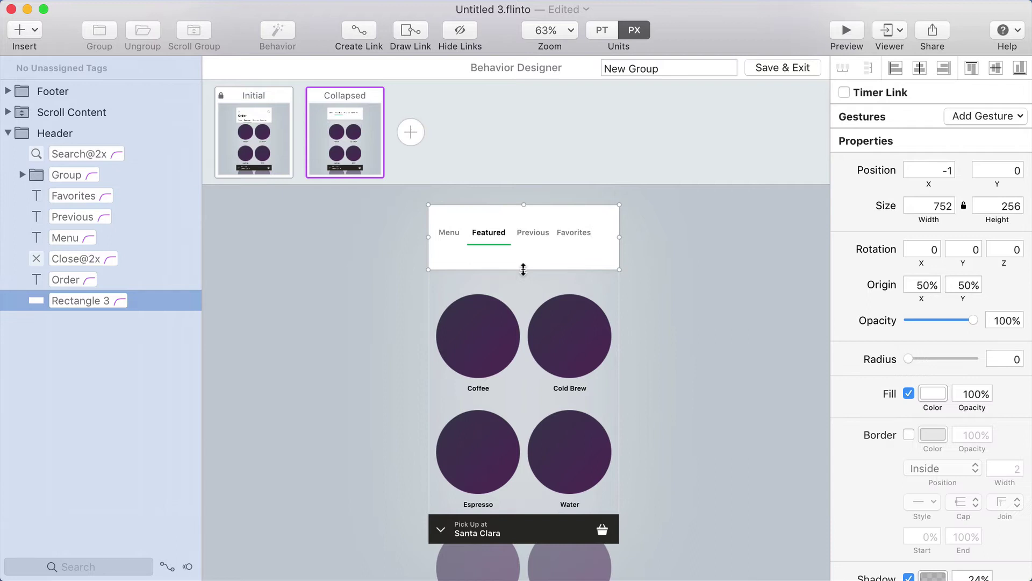
pyautogui.moveTo(523, 269); pyautogui.dragTo(525, 247)
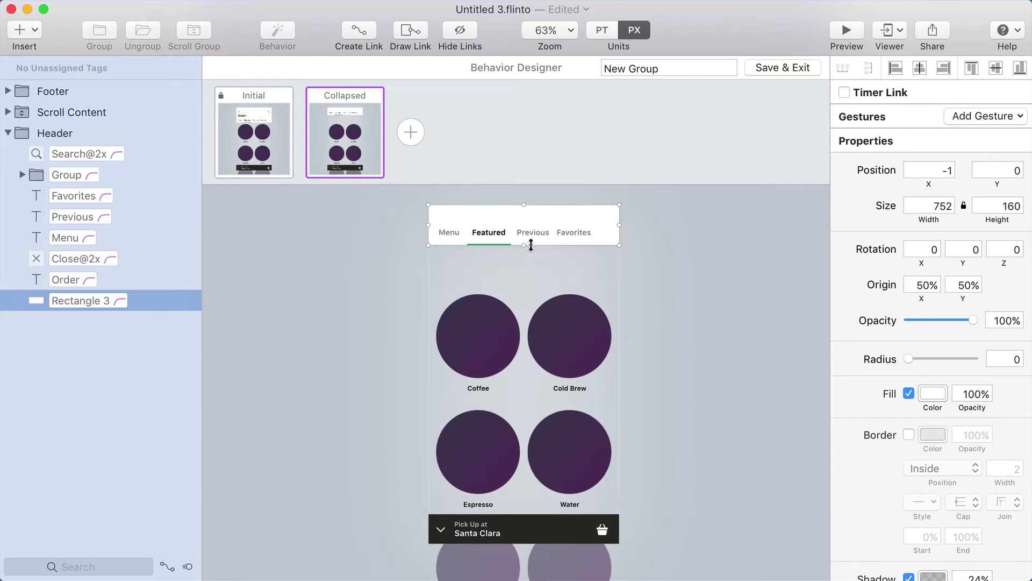
pyautogui.click(703, 233)
# Step: Link a vertical Scroll gesture on Scroll Content from Initial to Collapsed over 0–200
pyautogui.click(261, 135)
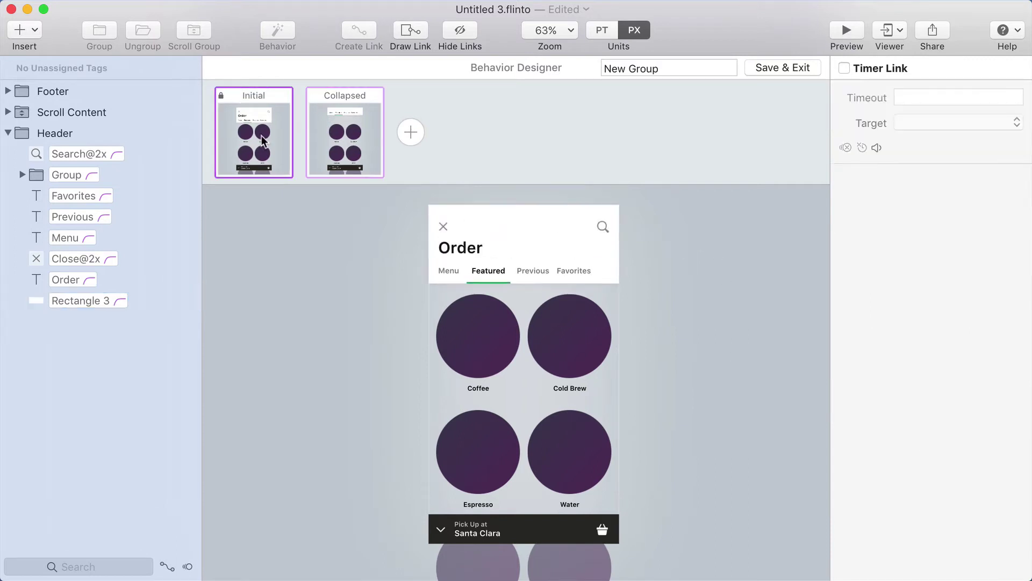
pyautogui.click(357, 139)
pyautogui.click(283, 134)
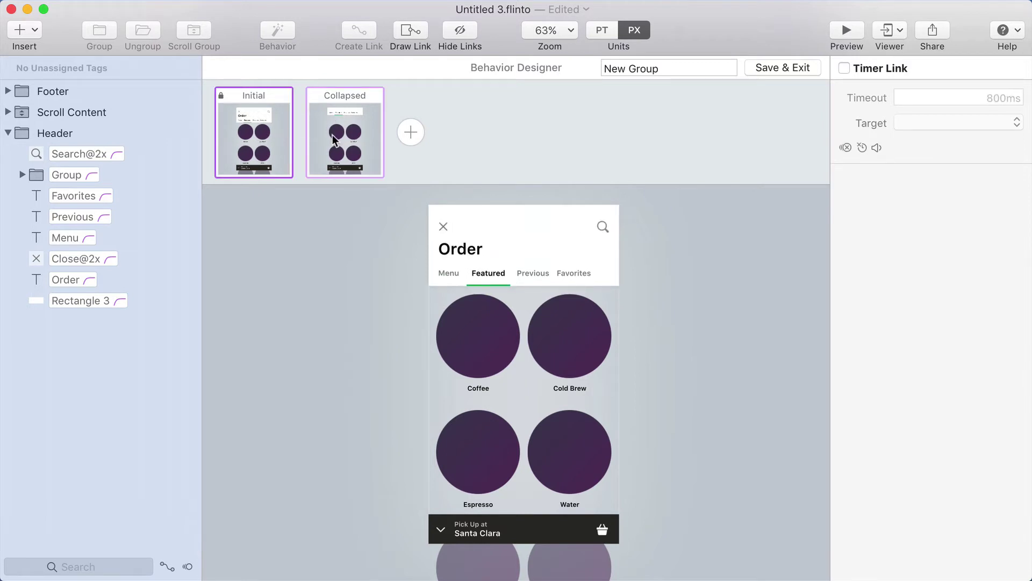
pyautogui.click(481, 337)
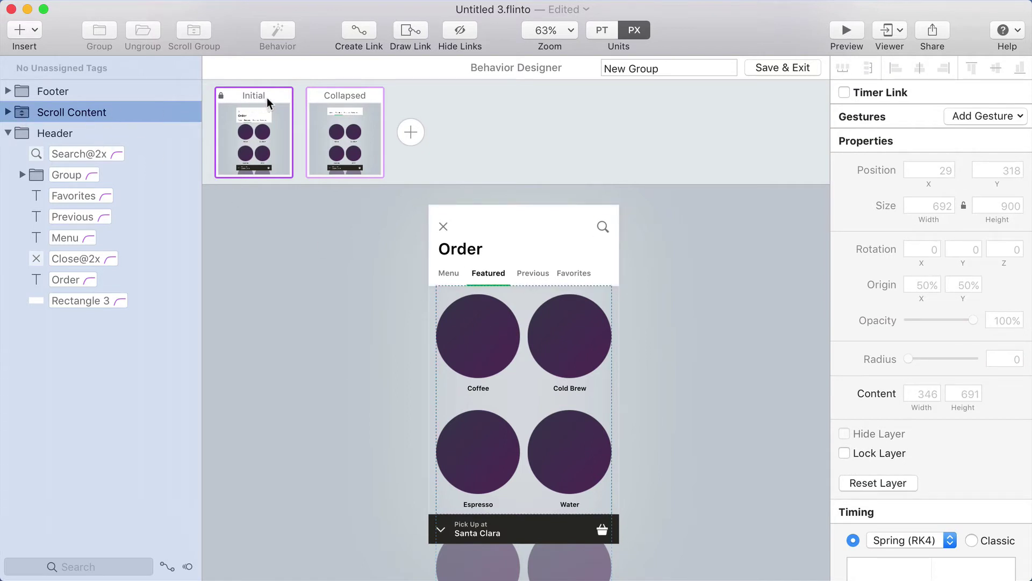
pyautogui.click(359, 30)
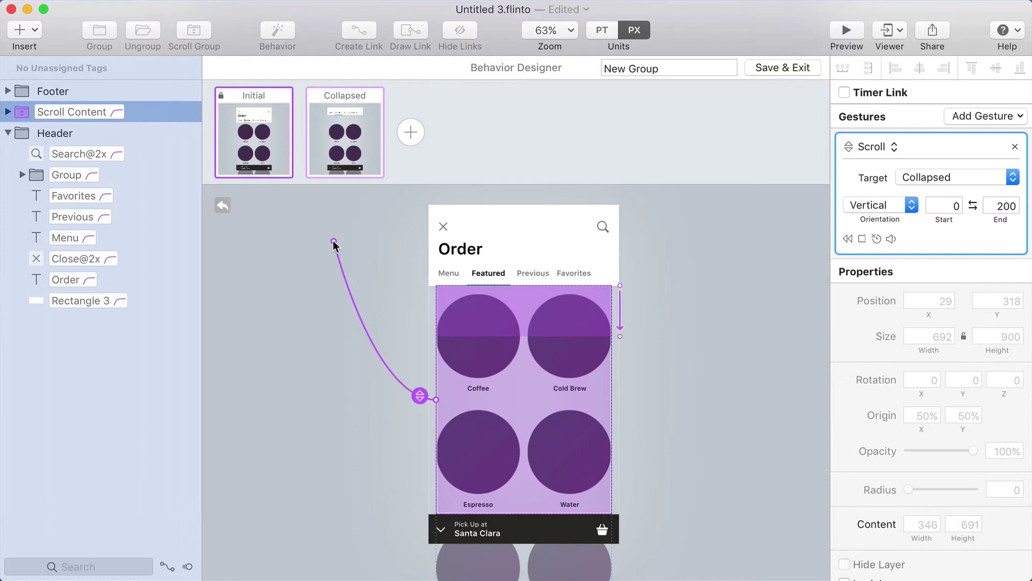
pyautogui.click(347, 145)
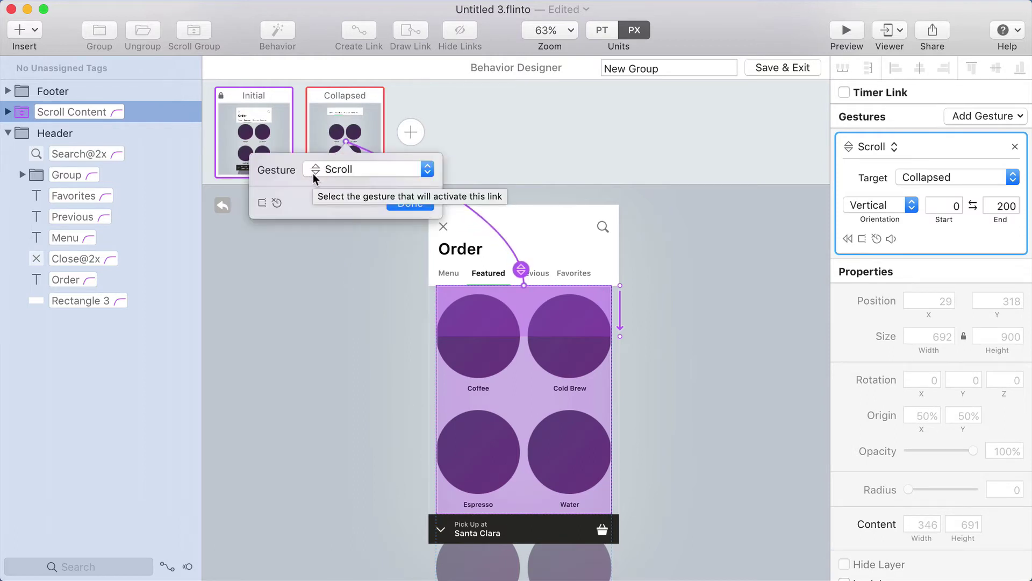
pyautogui.click(848, 36)
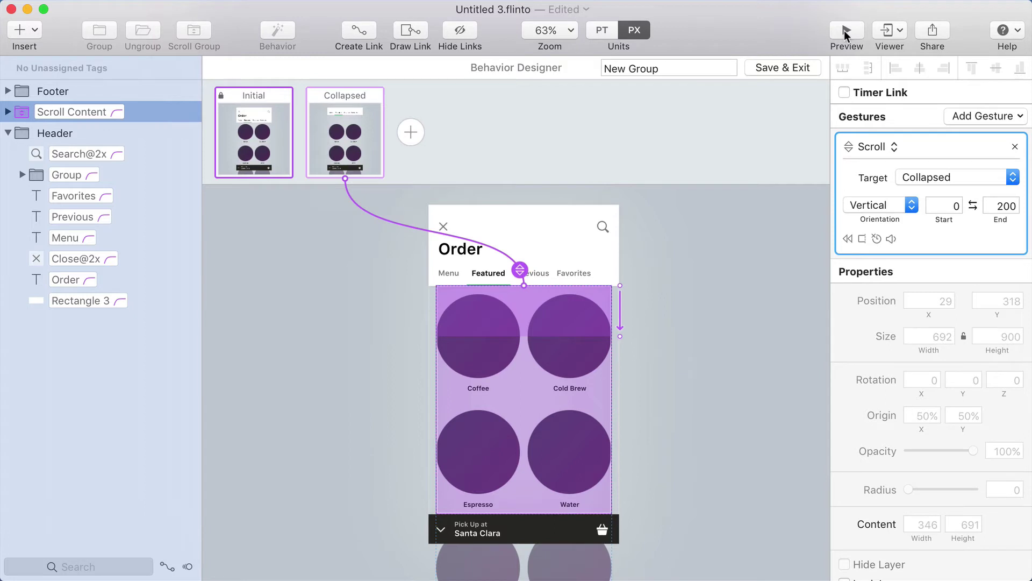
# Step: Preview the prototype and scroll the drink grid up and down to collapse and re-expand the header
pyautogui.click(846, 32)
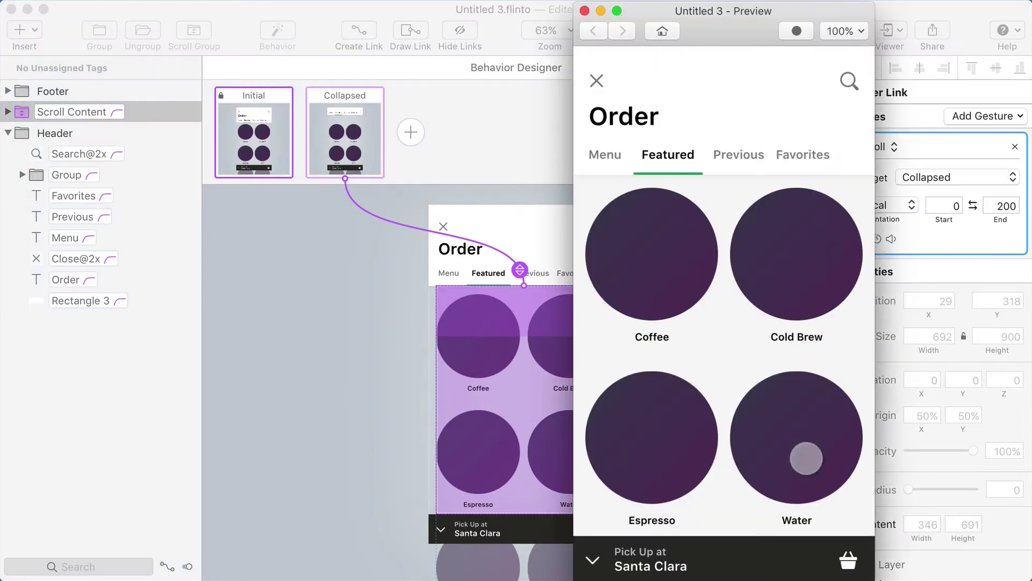
pyautogui.moveTo(806, 458); pyautogui.dragTo(688, 175)
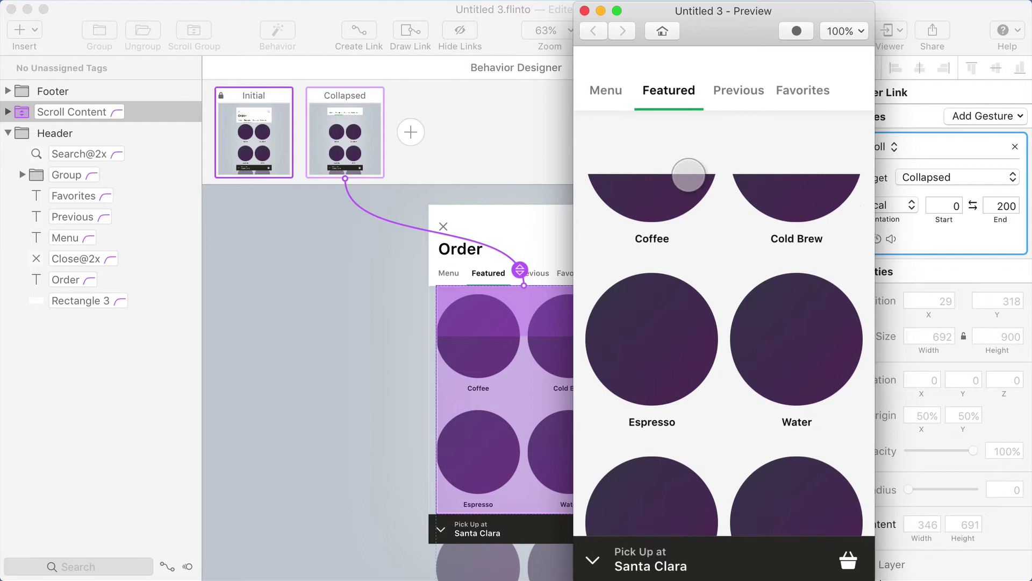
pyautogui.moveTo(794, 239); pyautogui.dragTo(793, 318)
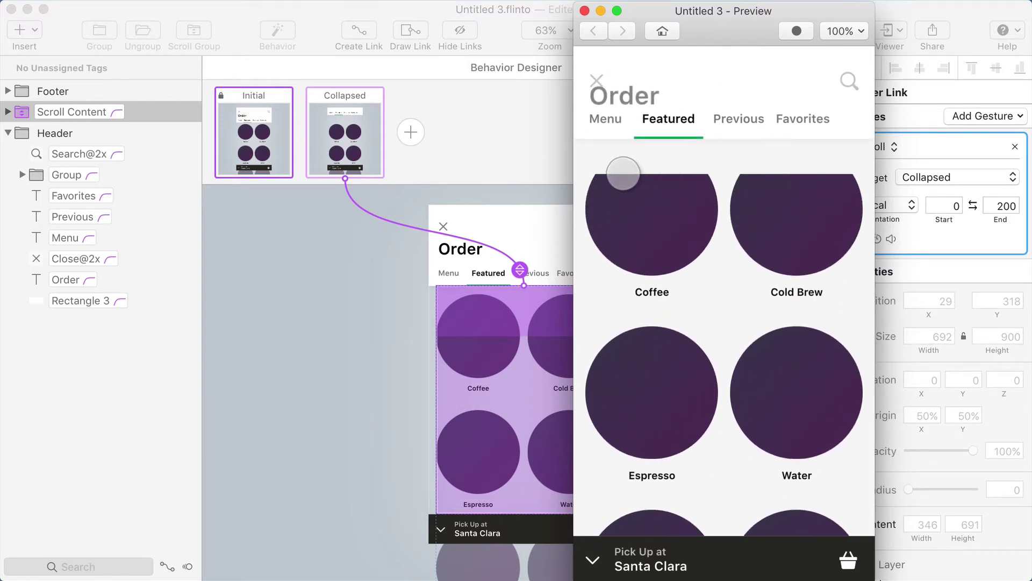
pyautogui.moveTo(785, 191)
pyautogui.mouseDown()
pyautogui.moveTo(786, 249)
pyautogui.moveTo(774, 195)
pyautogui.mouseUp()
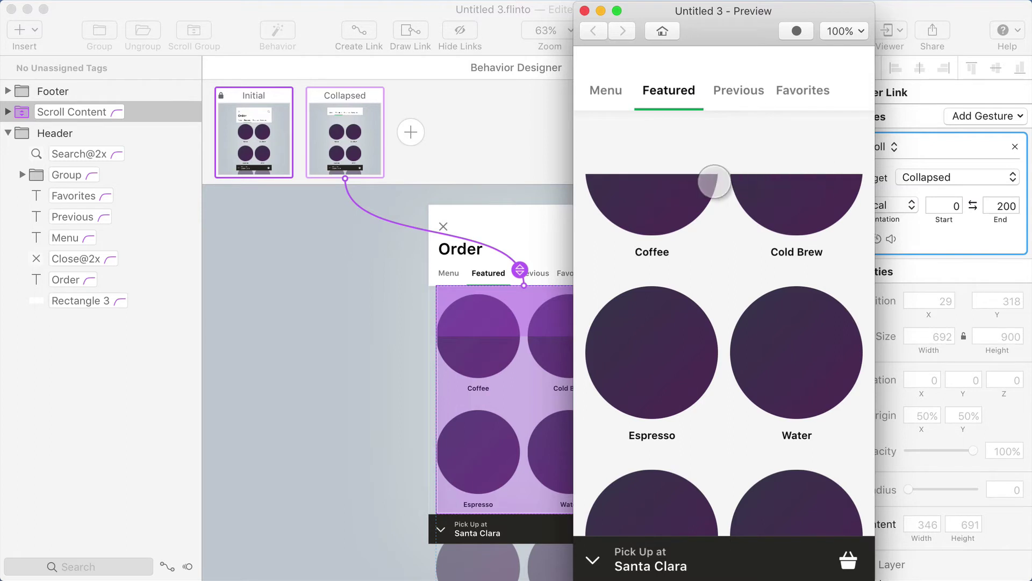
pyautogui.moveTo(716, 332); pyautogui.dragTo(721, 258)
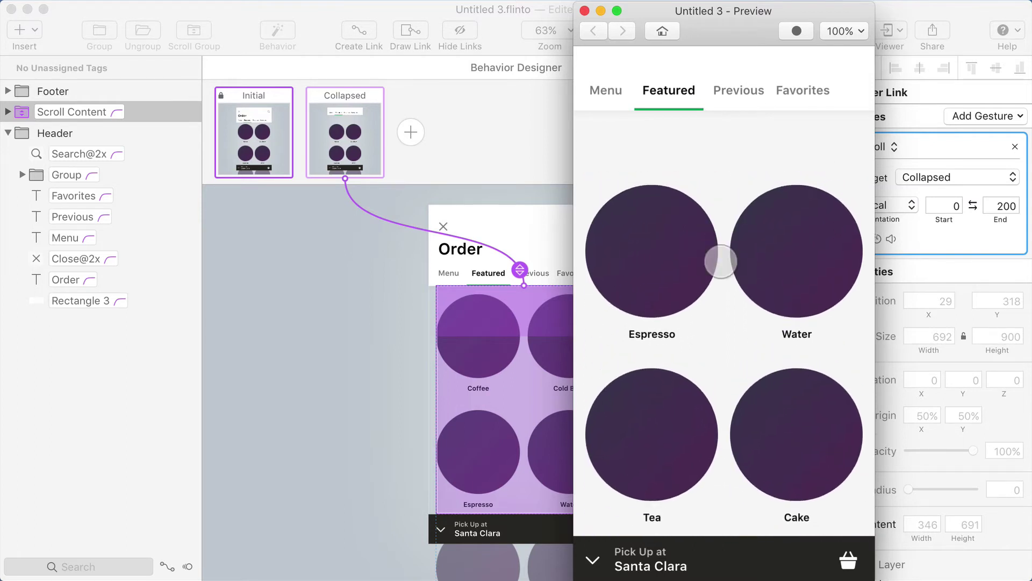
# Step: In the Collapsed state, move Scroll Content to y 160 and stretch it to 1,060 px tall
pyautogui.click(376, 161)
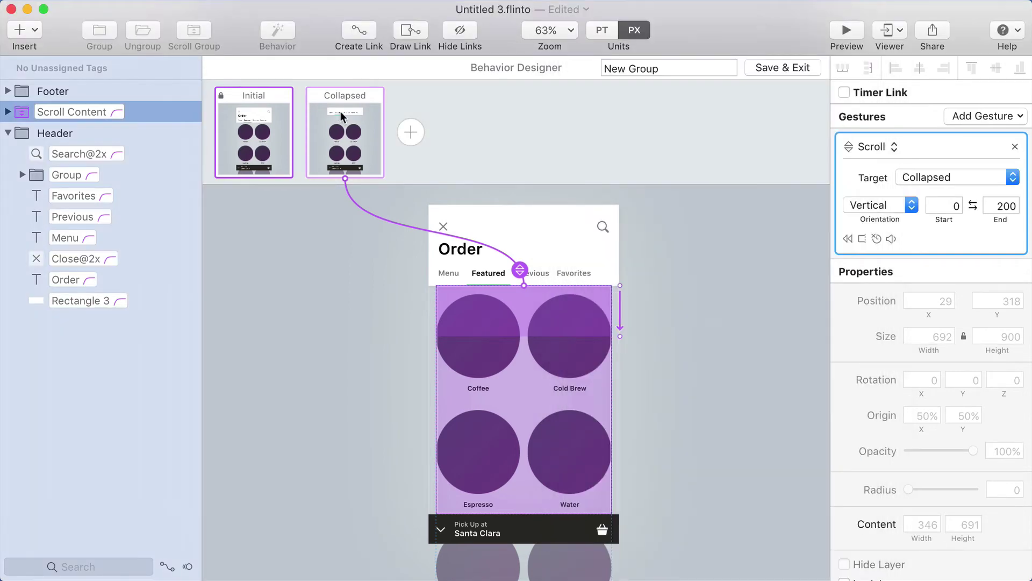
pyautogui.click(340, 112)
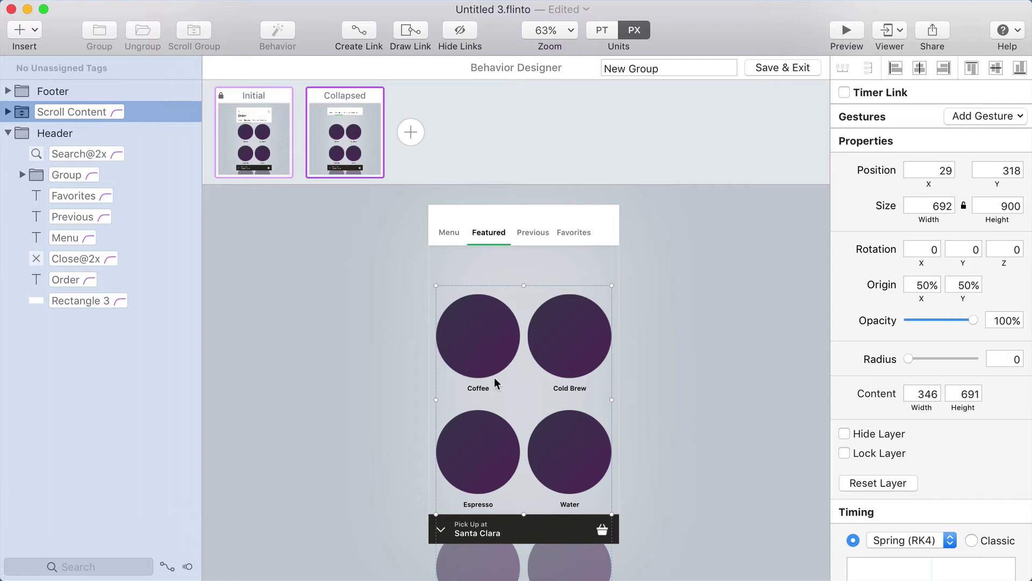
pyautogui.moveTo(495, 376); pyautogui.dragTo(493, 342)
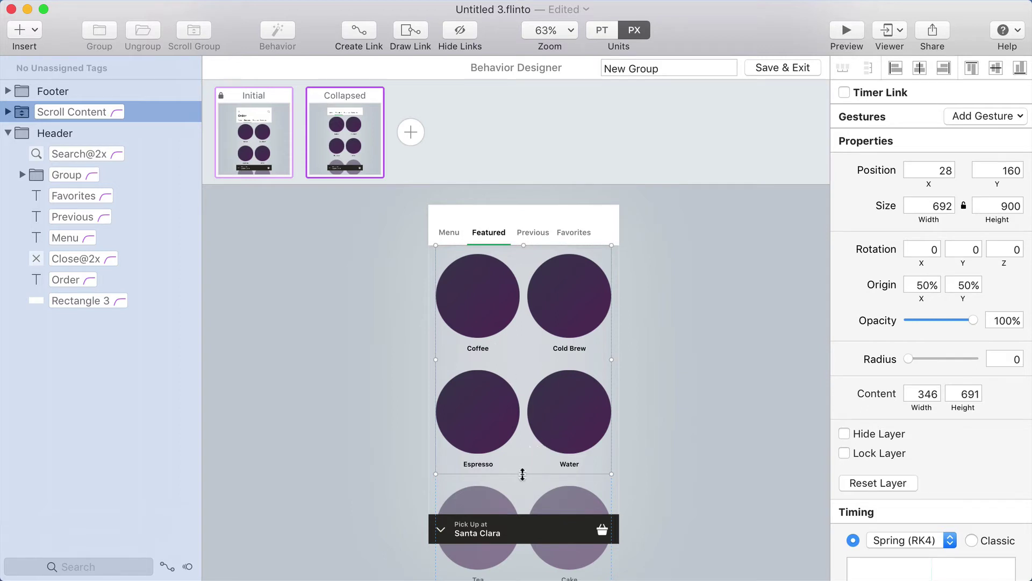
pyautogui.moveTo(524, 477); pyautogui.dragTo(526, 513)
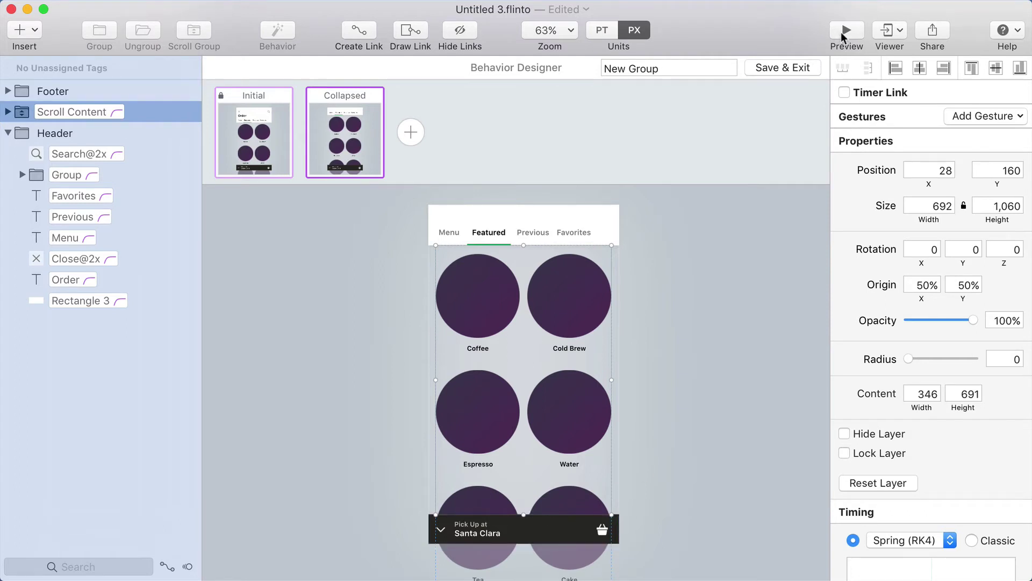
# Step: Preview again, pushing and pulling the drink grid repeatedly to check the header collapses and re-expands smoothly
pyautogui.click(843, 37)
pyautogui.moveTo(715, 368); pyautogui.dragTo(680, 382)
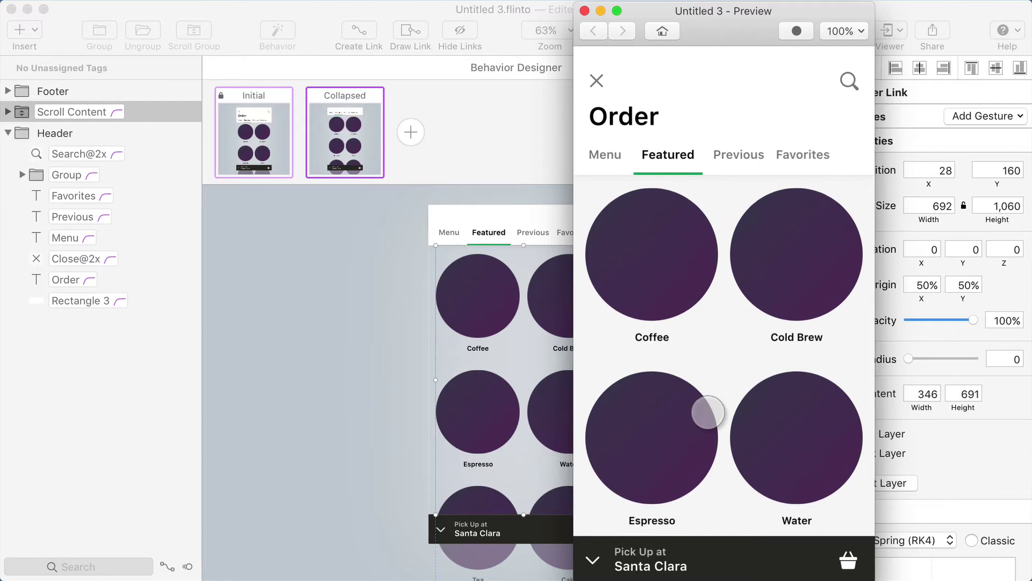
pyautogui.moveTo(668, 339); pyautogui.dragTo(679, 263)
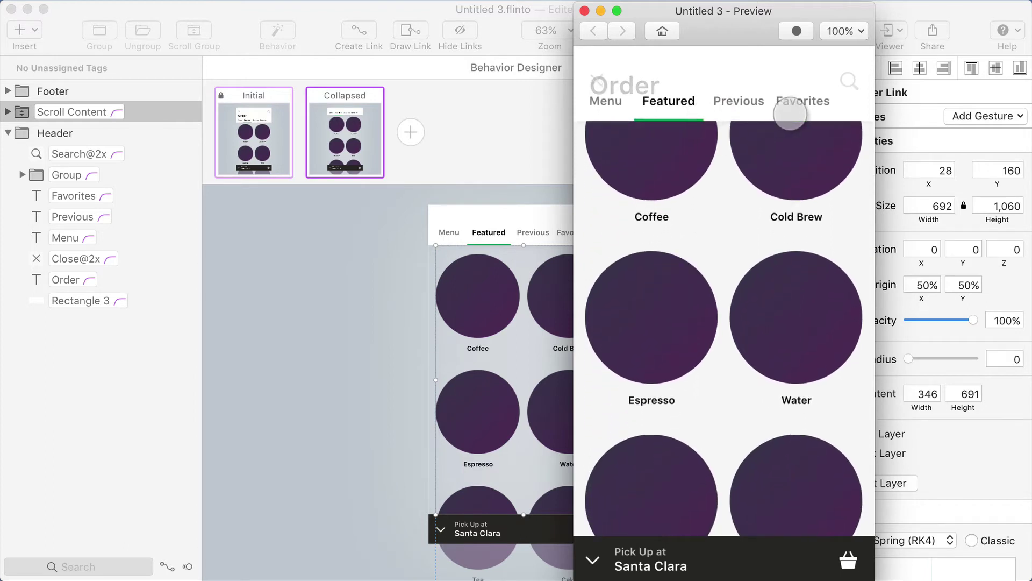
pyautogui.moveTo(688, 189); pyautogui.dragTo(682, 209)
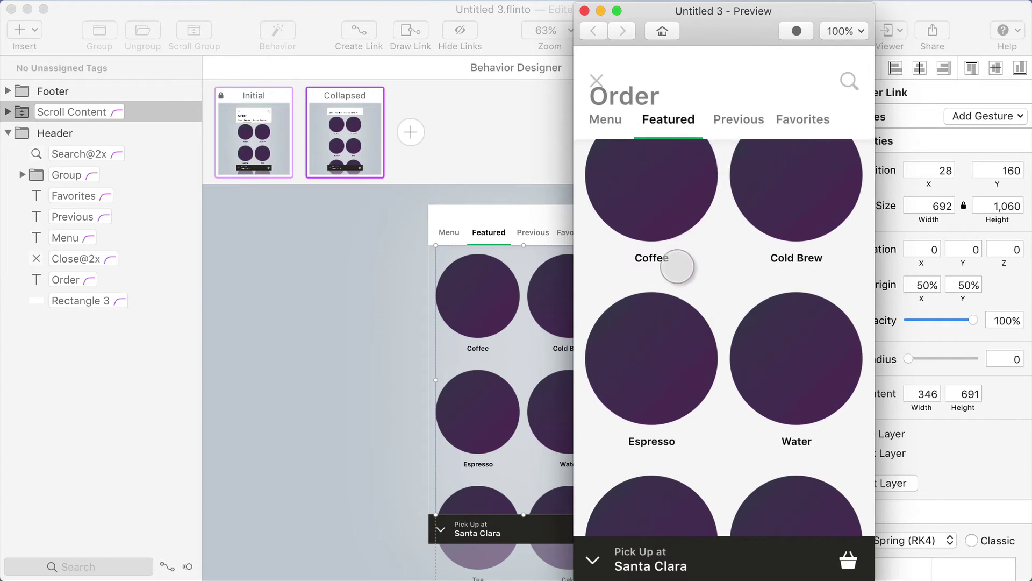
pyautogui.moveTo(677, 266); pyautogui.dragTo(679, 247)
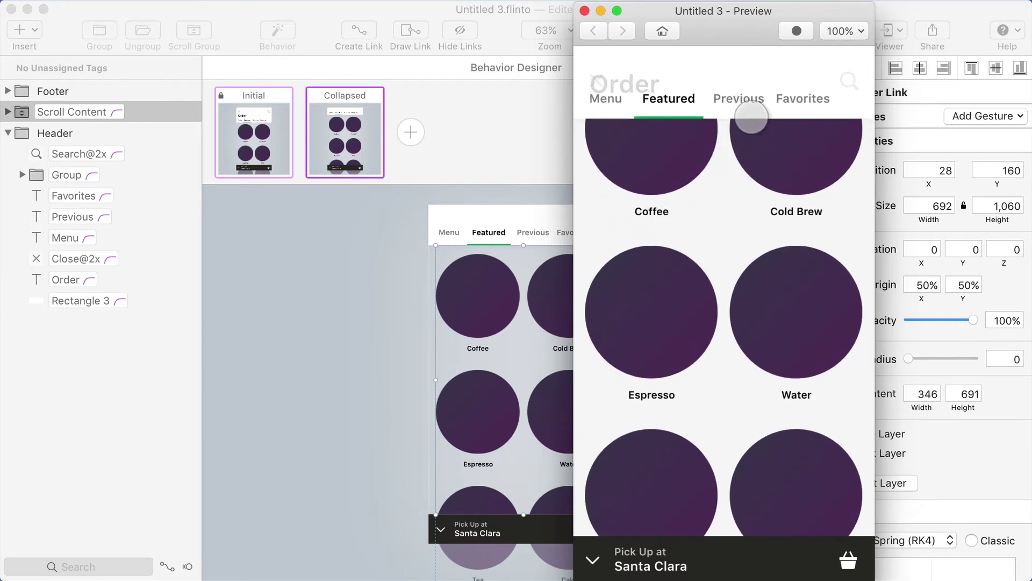
pyautogui.moveTo(685, 164); pyautogui.dragTo(682, 248)
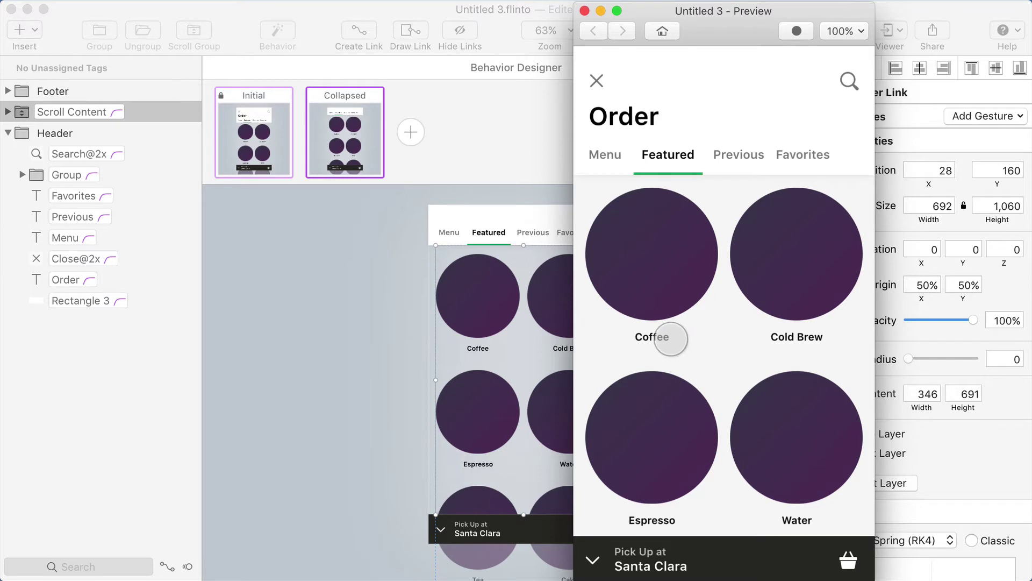
pyautogui.moveTo(669, 334)
pyautogui.mouseDown()
pyautogui.moveTo(670, 263)
pyautogui.moveTo(666, 337)
pyautogui.moveTo(669, 269)
pyautogui.moveTo(670, 316)
pyautogui.mouseUp()
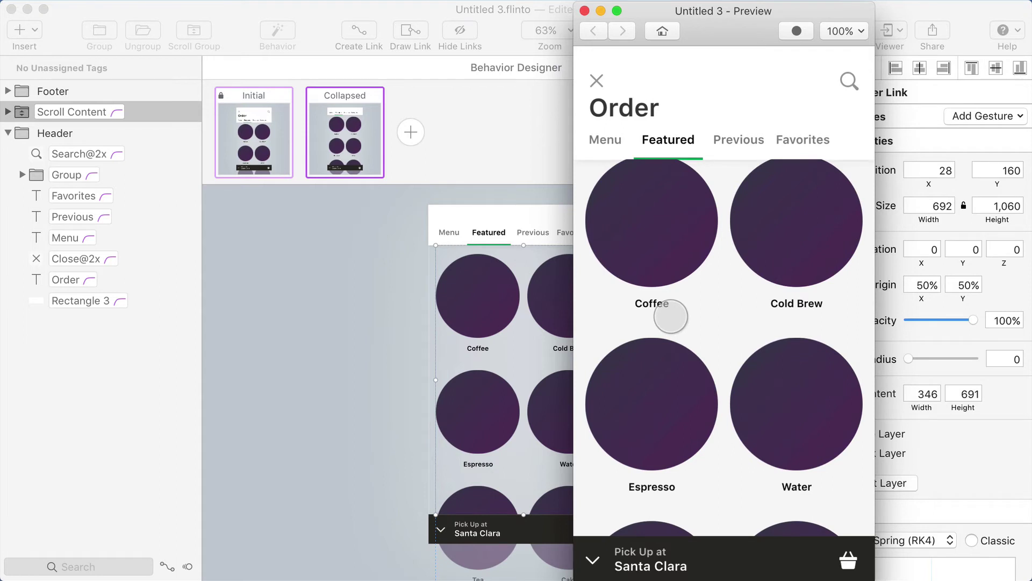
pyautogui.moveTo(670, 316); pyautogui.dragTo(671, 309)
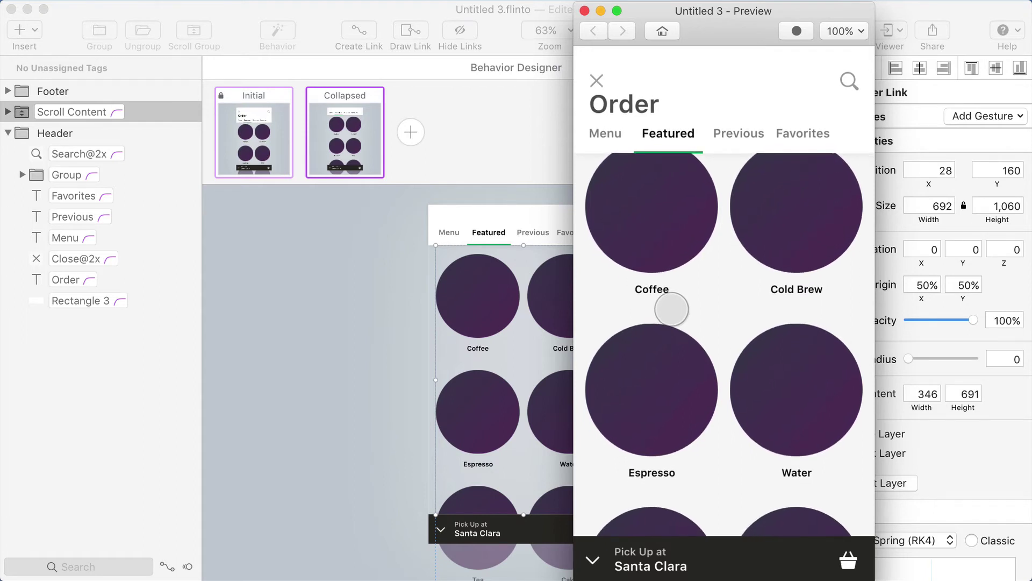
pyautogui.moveTo(672, 310); pyautogui.dragTo(661, 220)
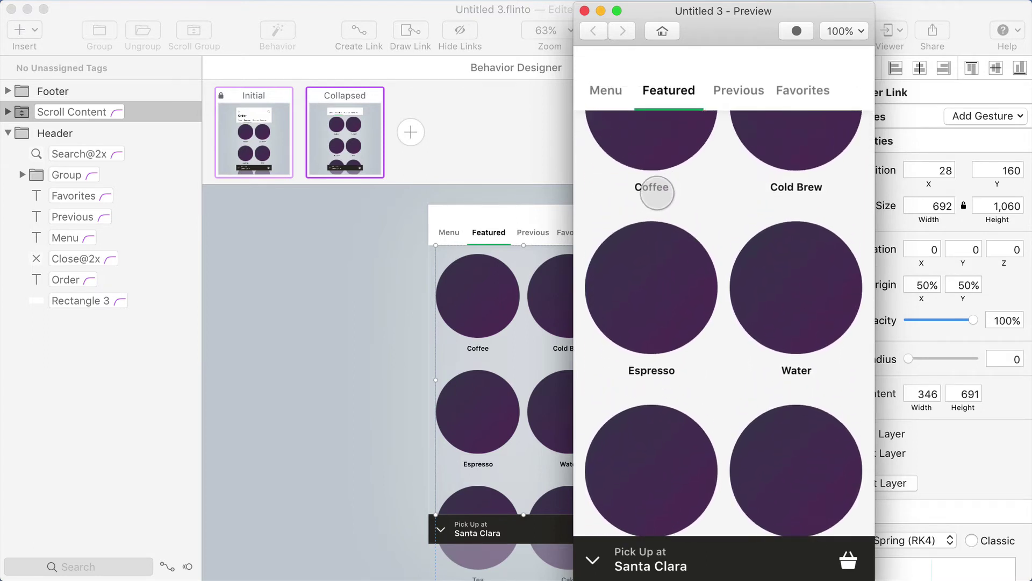
pyautogui.moveTo(659, 162); pyautogui.dragTo(659, 288)
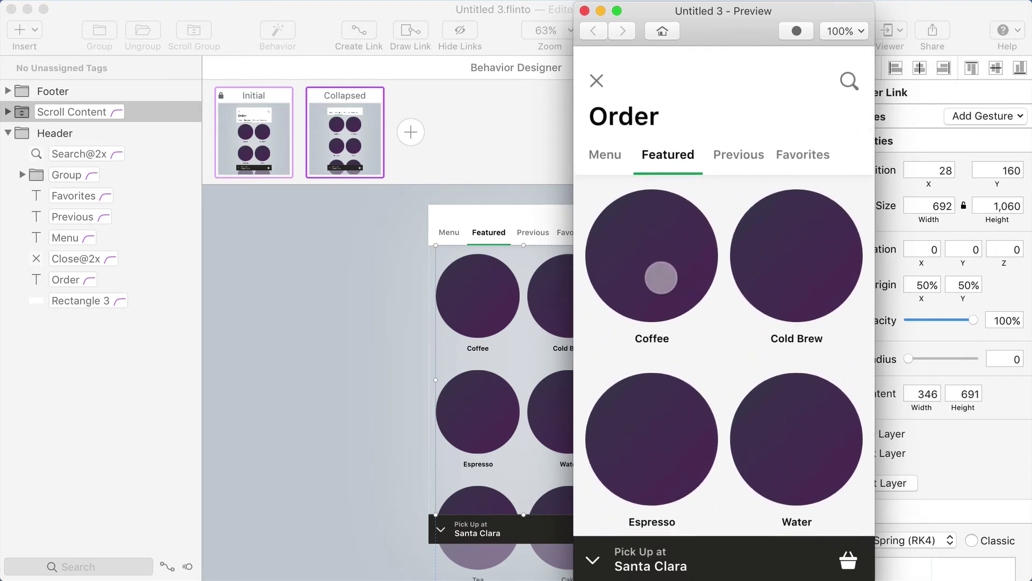
pyautogui.moveTo(661, 278); pyautogui.dragTo(671, 173)
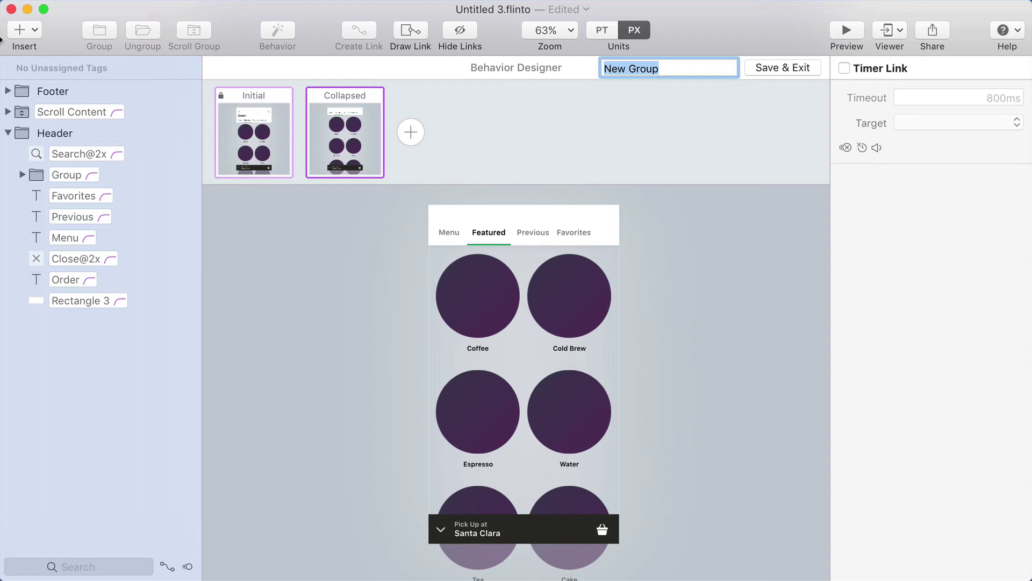
# Step: Save the behavior as 'Collapse Header', extend Scroll Content up behind the header, and layer Header above it
pyautogui.write('c')
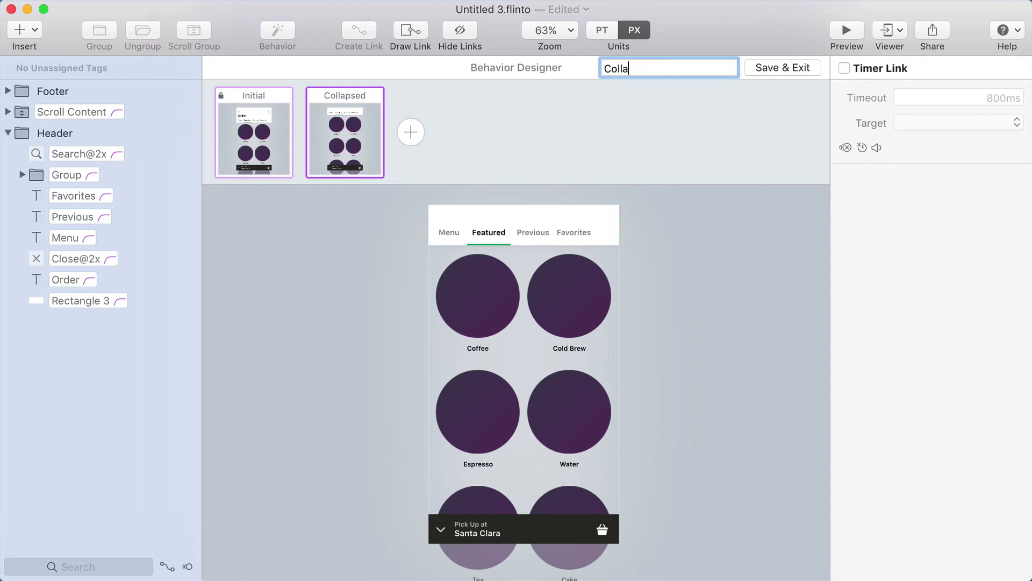
pyautogui.click(781, 67)
pyautogui.click(539, 285)
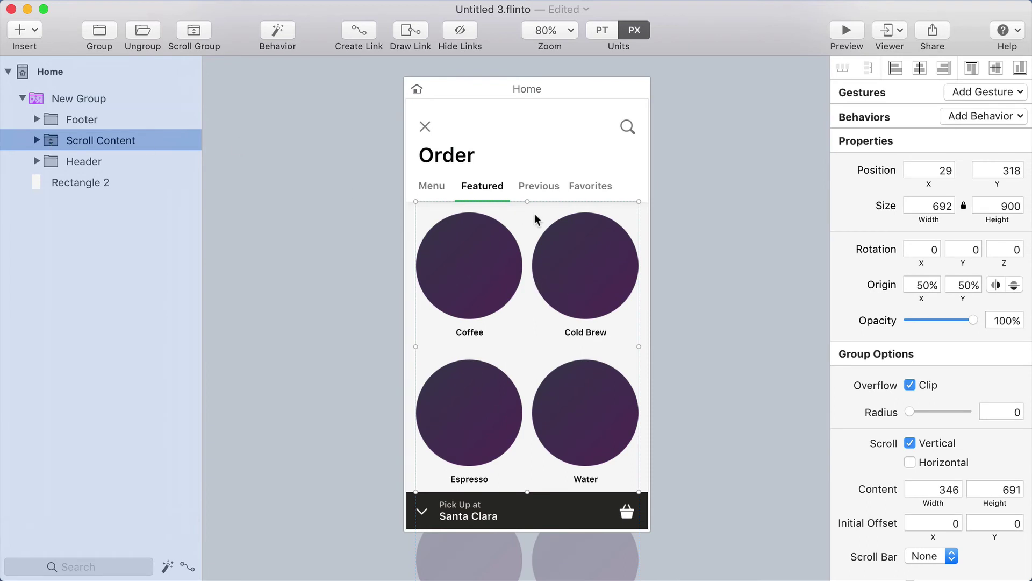
pyautogui.moveTo(528, 201); pyautogui.dragTo(521, 99)
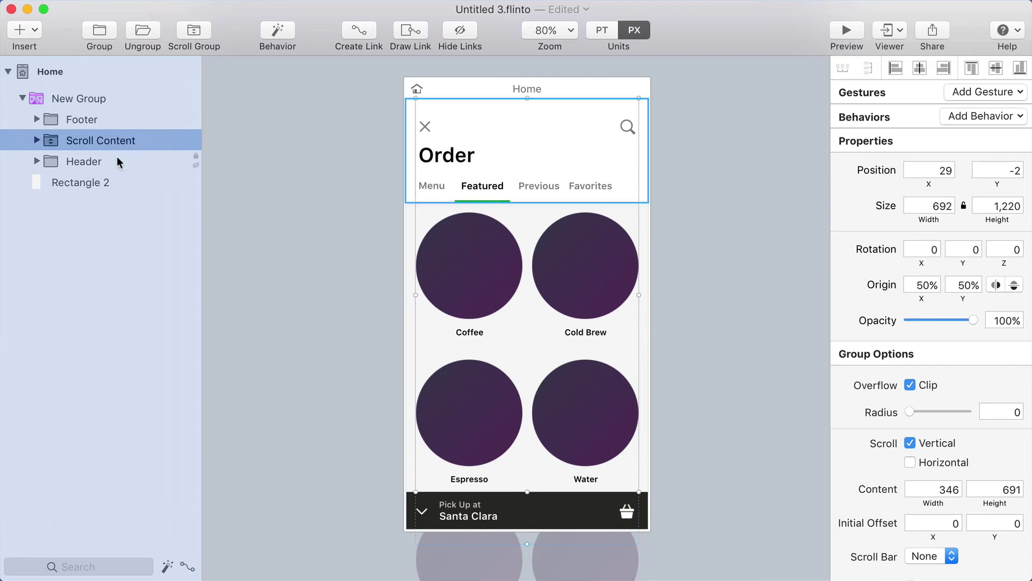
pyautogui.moveTo(118, 161); pyautogui.dragTo(47, 138)
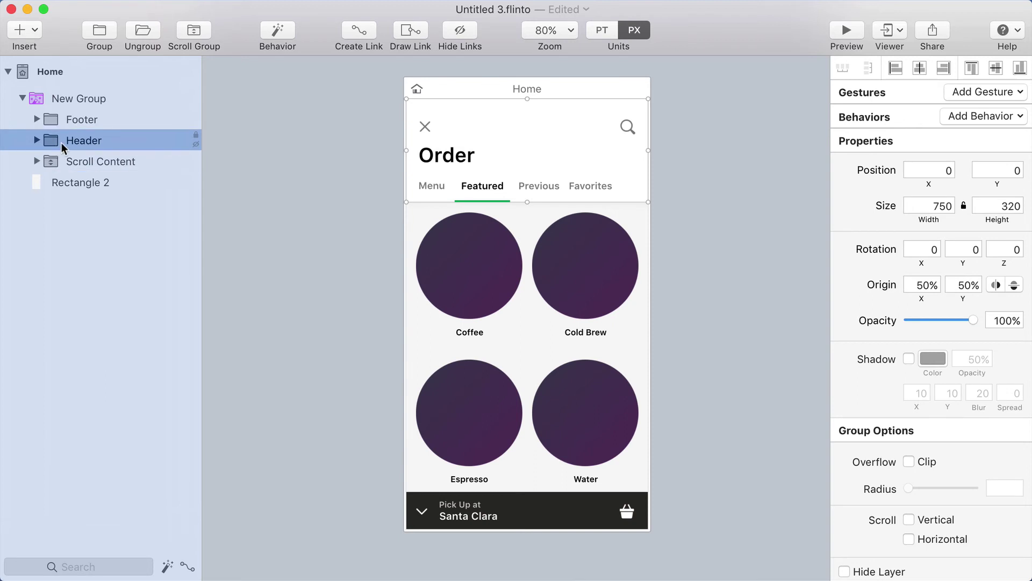
pyautogui.click(528, 96)
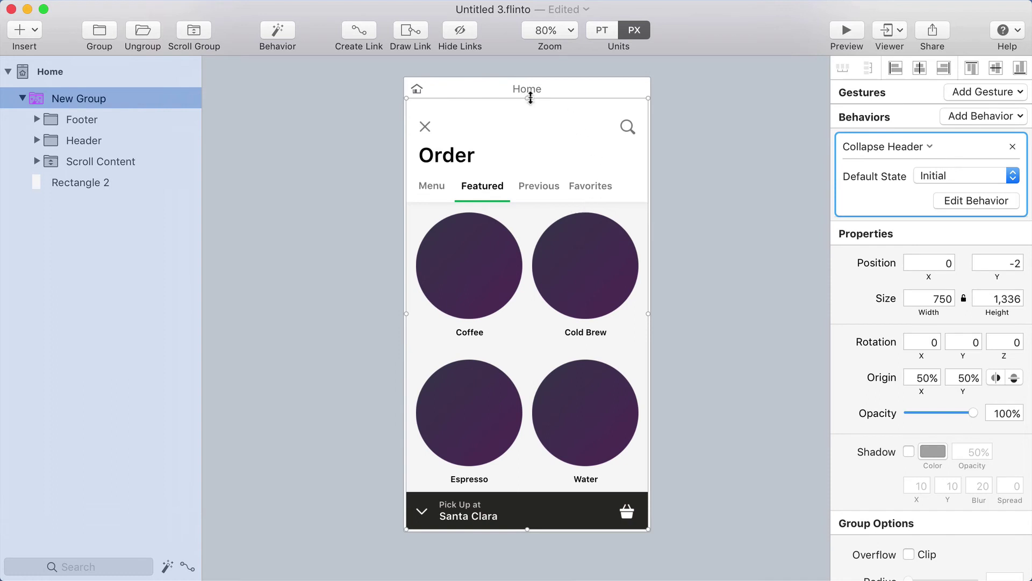
# Step: In Collapse Header's Collapsed state, reset Scroll Content to match Initial: y -2, 1,220 px tall
pyautogui.click(270, 31)
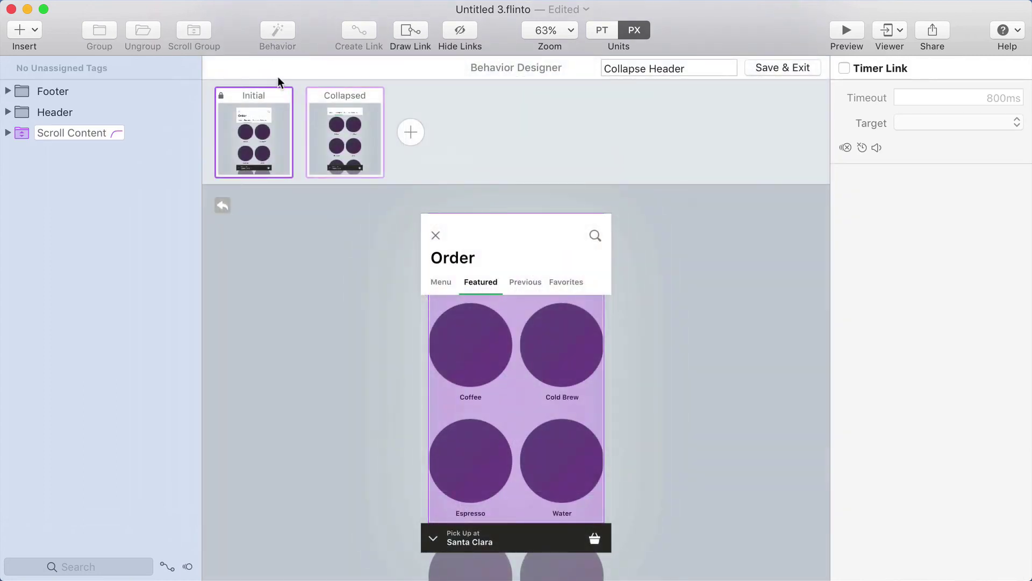
pyautogui.click(352, 123)
pyautogui.click(482, 308)
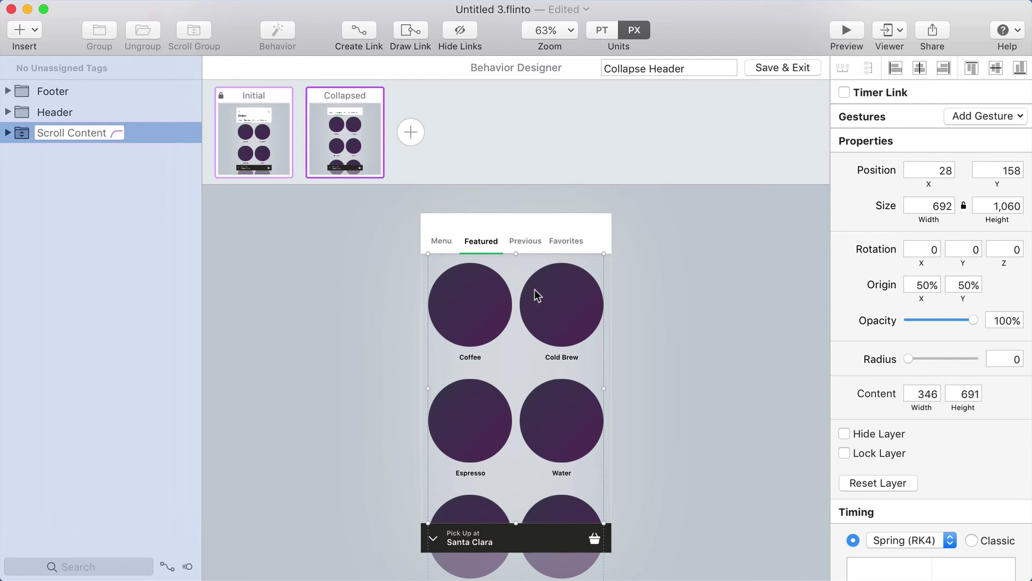
pyautogui.moveTo(535, 289)
pyautogui.mouseDown()
pyautogui.moveTo(534, 309)
pyautogui.moveTo(537, 289)
pyautogui.mouseUp()
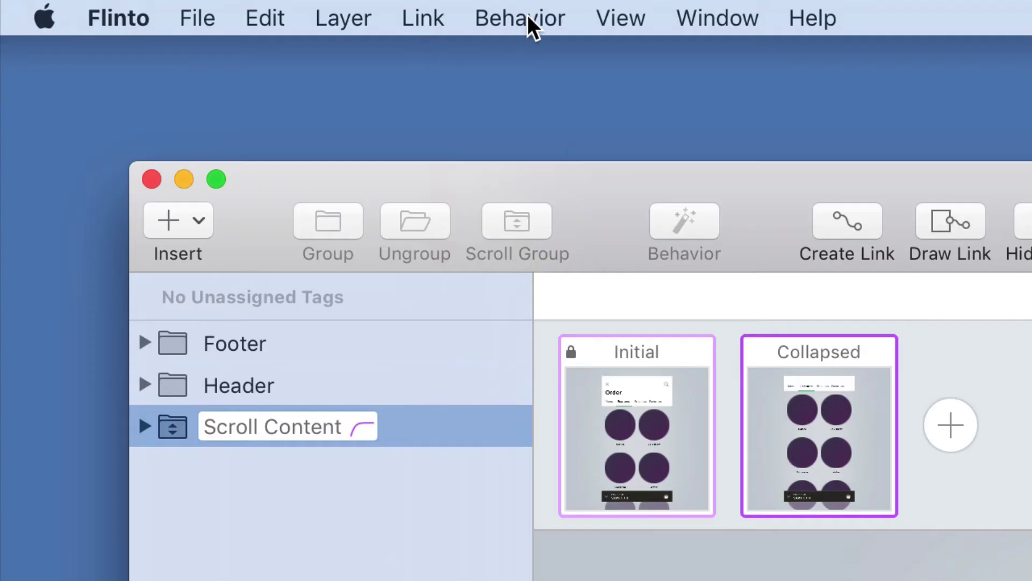
pyautogui.click(516, 10)
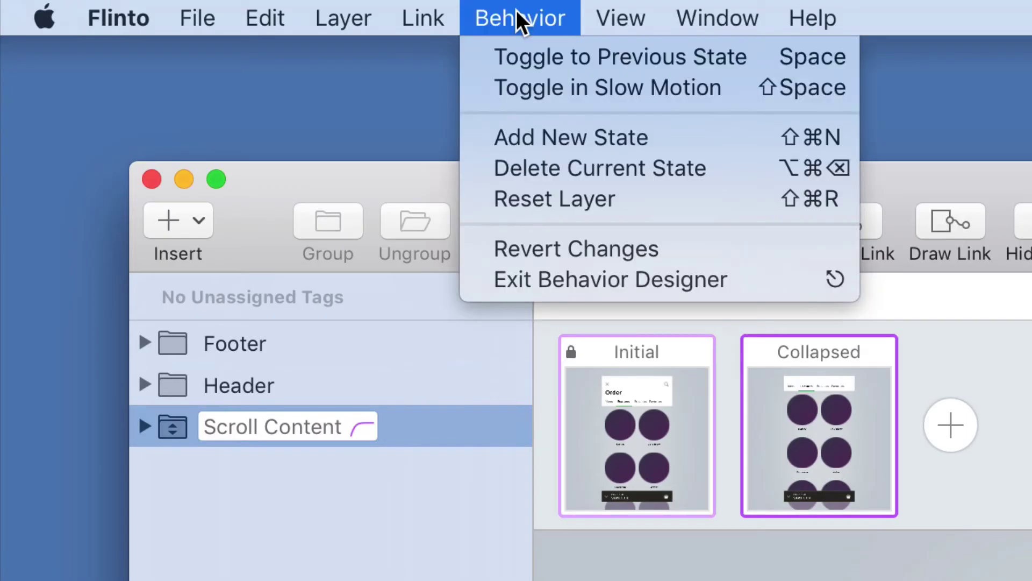
pyautogui.click(572, 200)
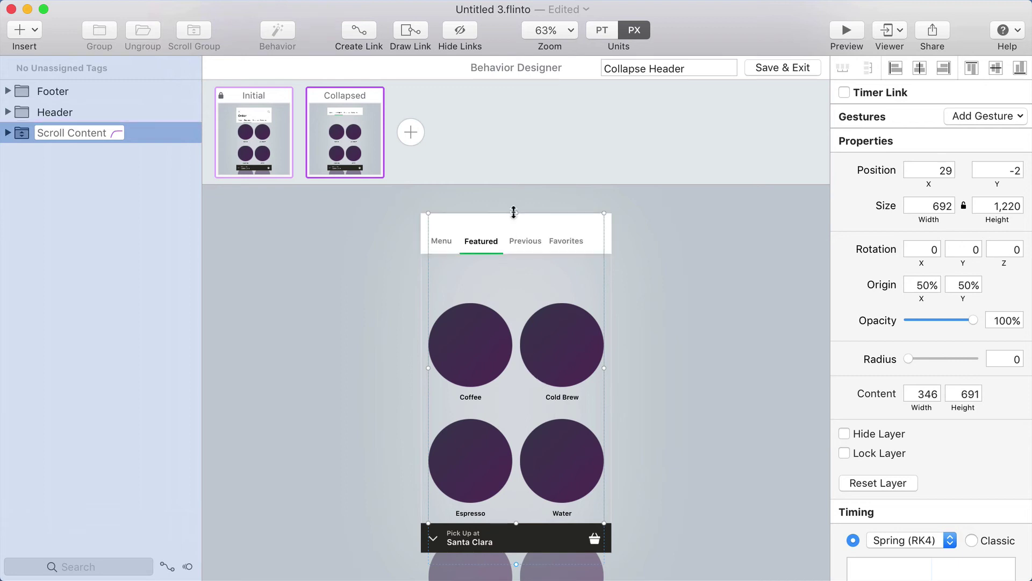
# Step: Preview the Order screen and push the drink grid up to confirm the header collapses
pyautogui.press('super+p')
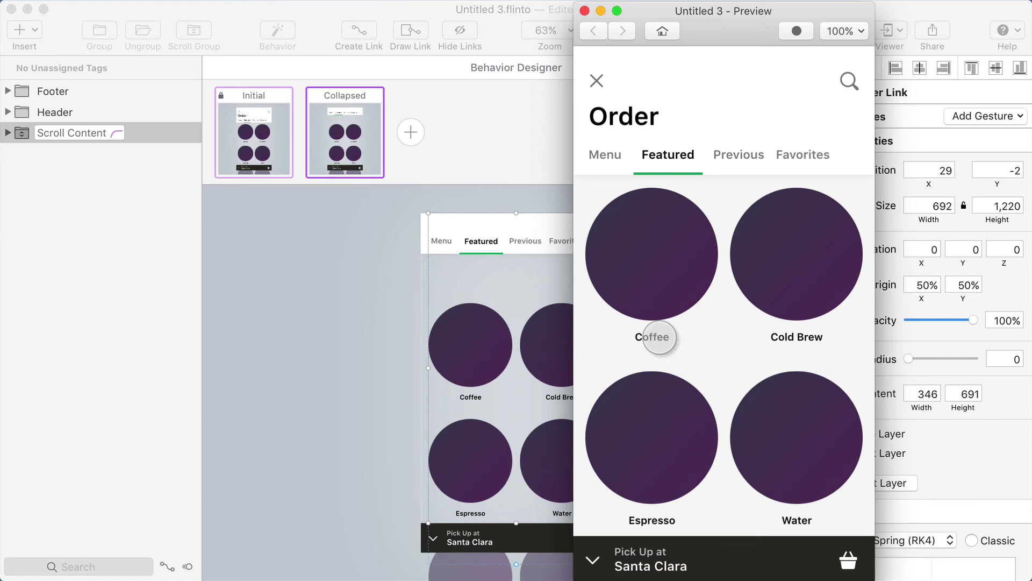
pyautogui.moveTo(660, 333); pyautogui.dragTo(662, 89)
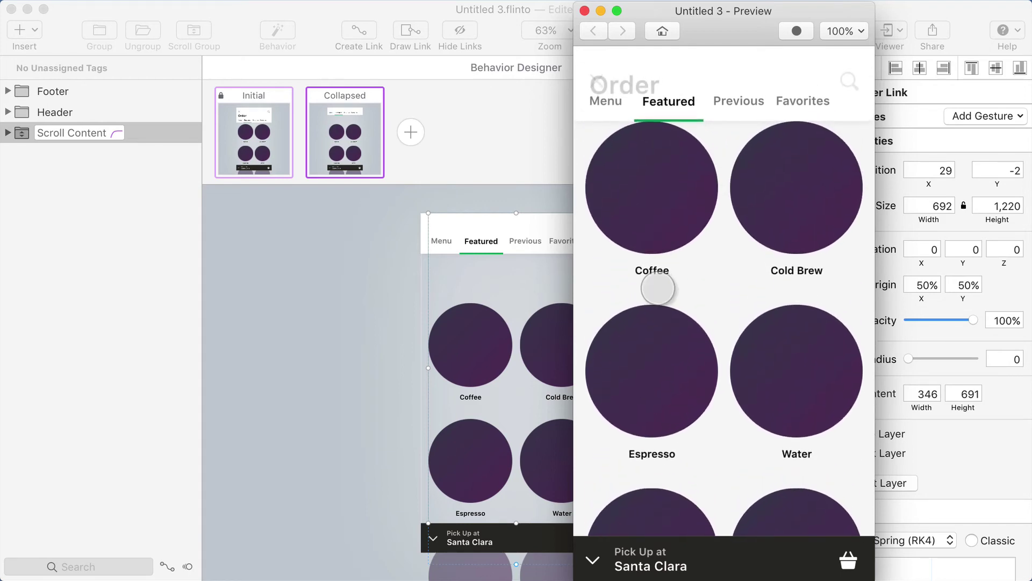
pyautogui.moveTo(658, 289); pyautogui.dragTo(682, 244)
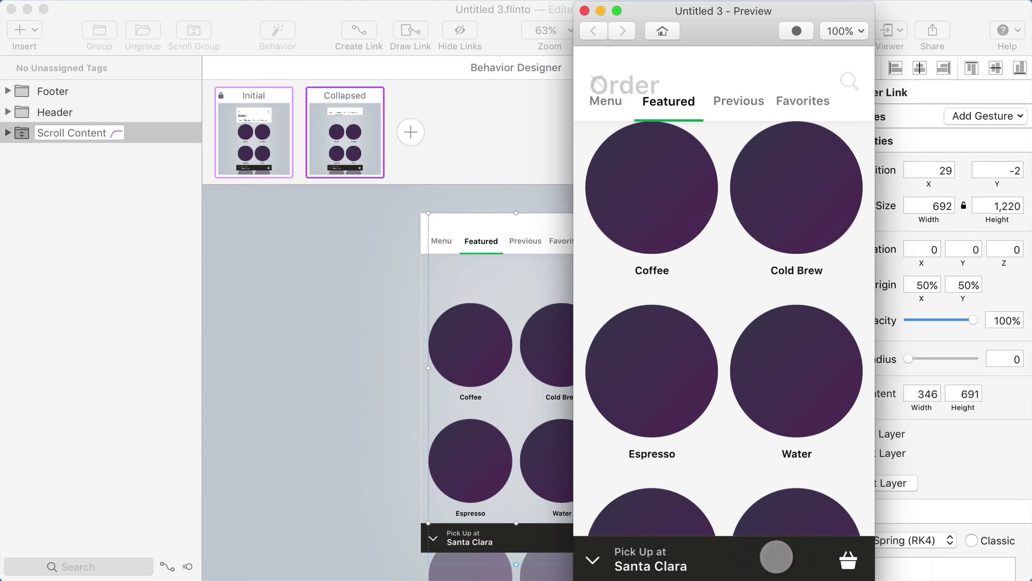
pyautogui.moveTo(719, 484); pyautogui.dragTo(690, 194)
# Step: Save the Collapse Header behavior and extend Scroll Content's content height to 860 px
pyautogui.click(300, 311)
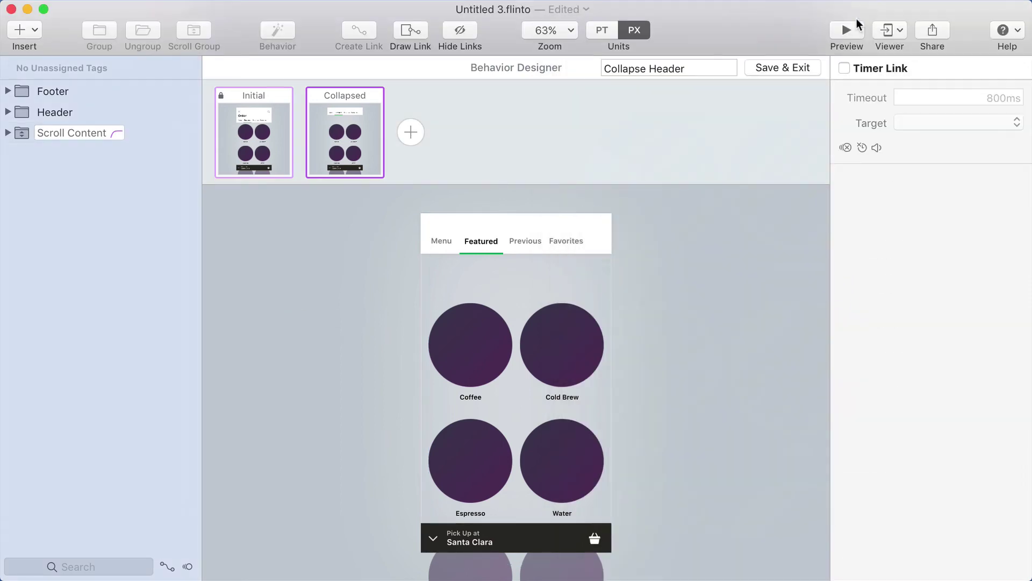
pyautogui.click(775, 69)
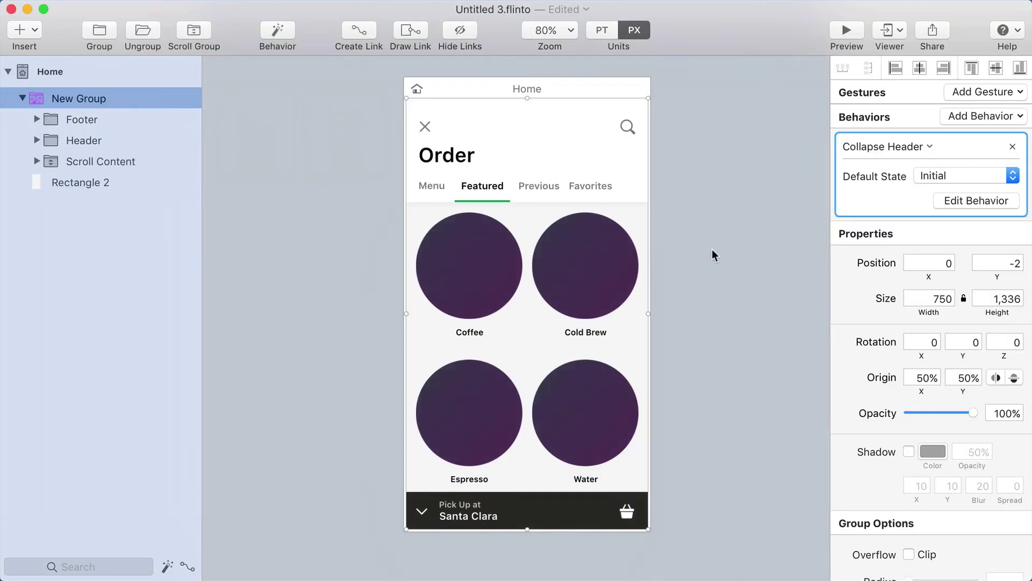
pyautogui.click(518, 323)
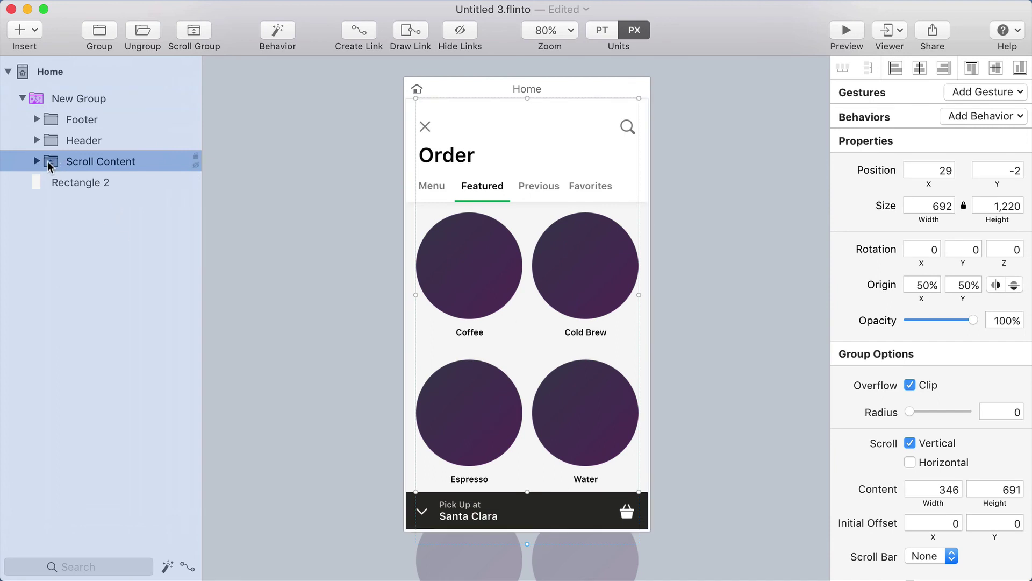
pyautogui.scroll(-5, 534, 314)
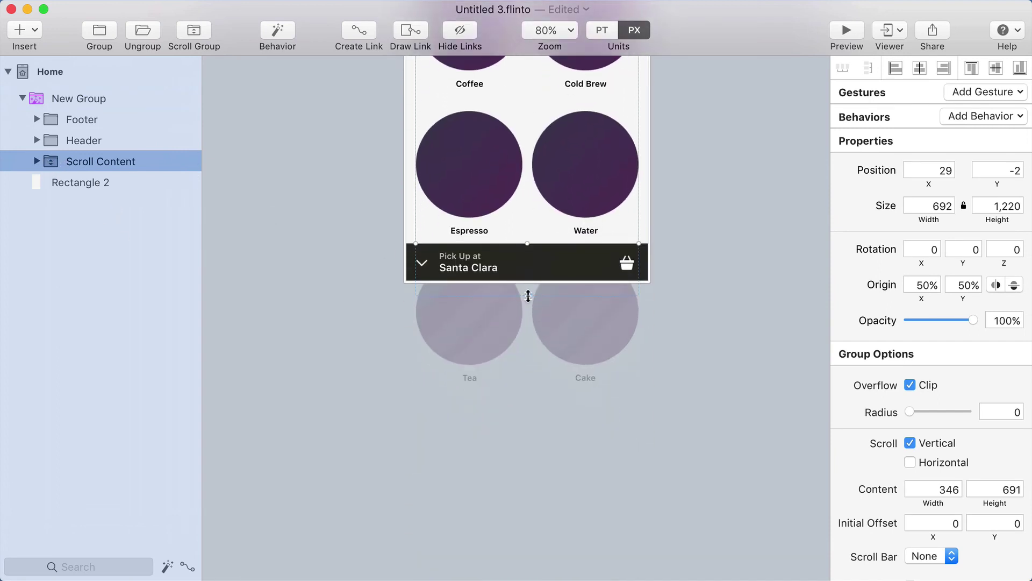
pyautogui.moveTo(530, 300); pyautogui.dragTo(540, 404)
pyautogui.click(847, 32)
# Step: Drag the preview grid through Tea and Cake and back, checking the header collapses and re-expands
pyautogui.moveTo(728, 301); pyautogui.dragTo(705, 369)
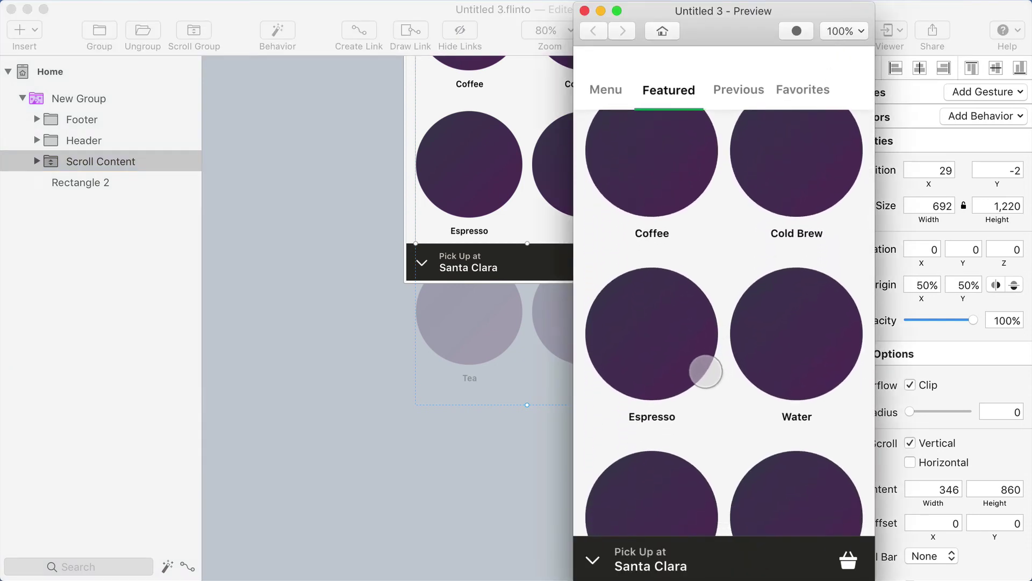
pyautogui.moveTo(694, 208); pyautogui.dragTo(736, 329)
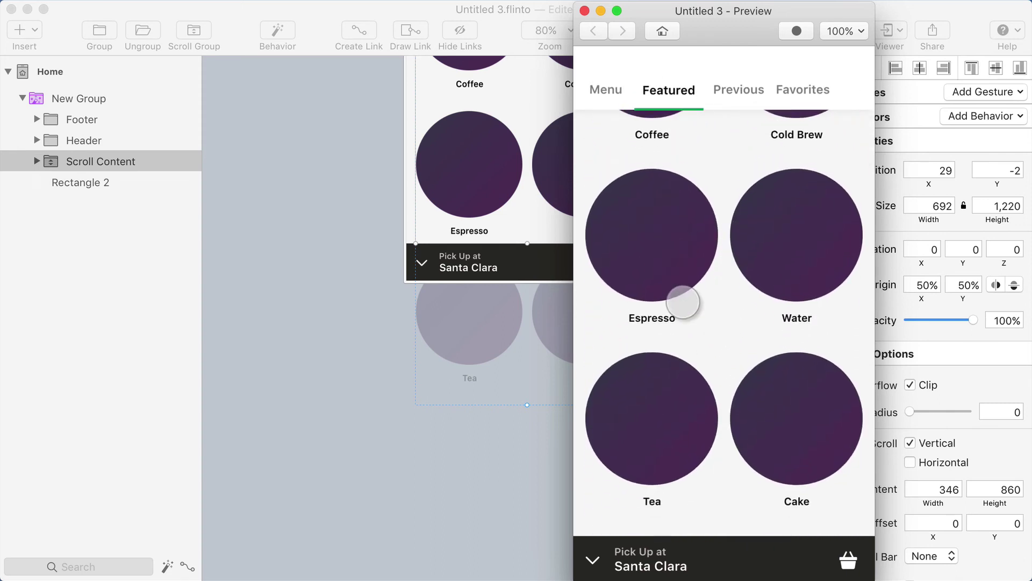
pyautogui.moveTo(679, 193); pyautogui.dragTo(669, 379)
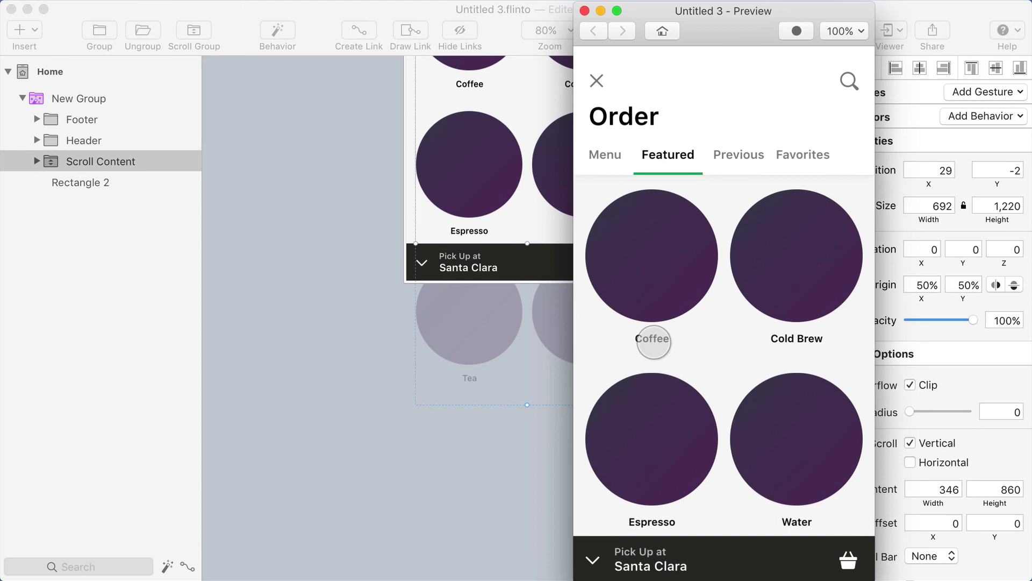
pyautogui.moveTo(655, 336)
pyautogui.mouseDown()
pyautogui.moveTo(664, 198)
pyautogui.moveTo(656, 320)
pyautogui.moveTo(652, 201)
pyautogui.moveTo(648, 285)
pyautogui.moveTo(663, 346)
pyautogui.moveTo(664, 188)
pyautogui.moveTo(667, 326)
pyautogui.mouseUp()
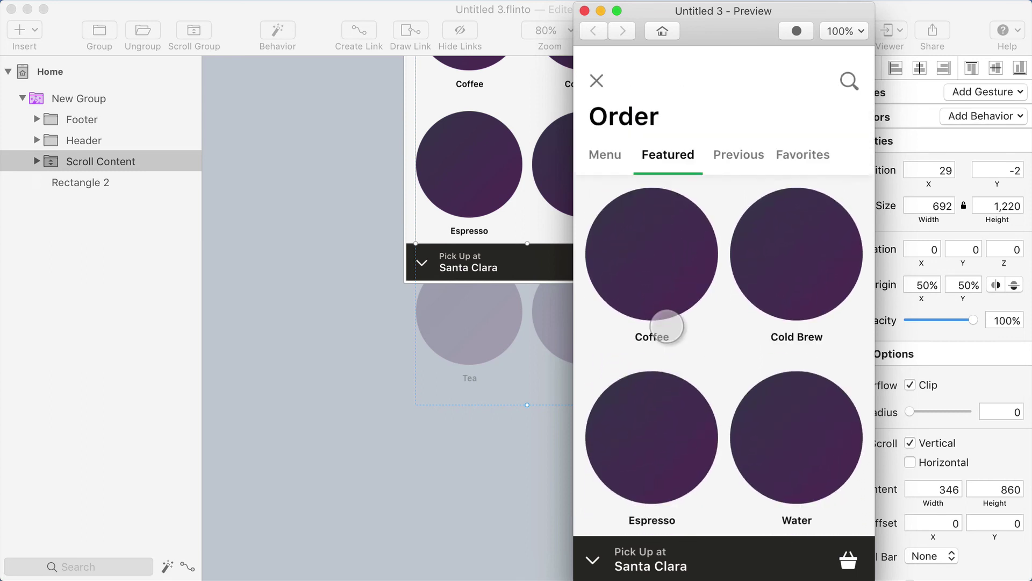